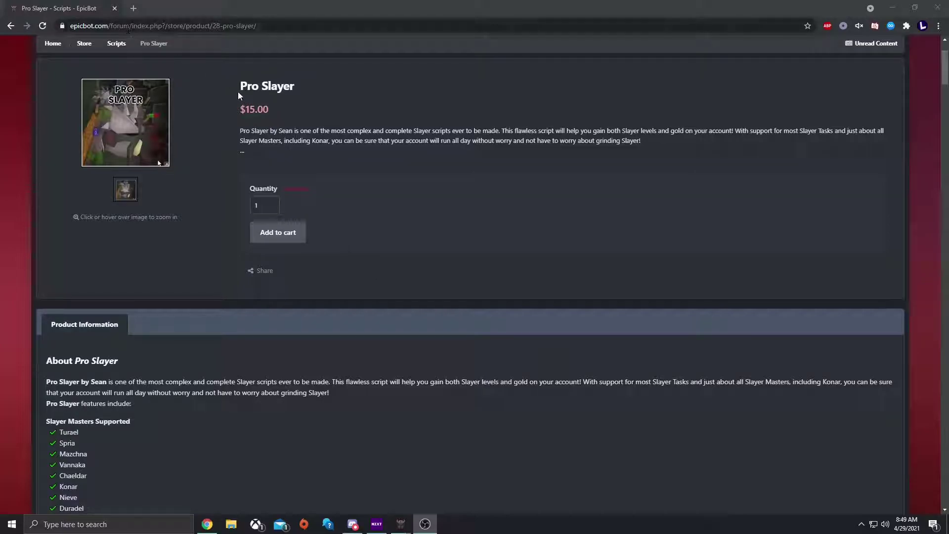
Review the Pro Slayer price, description and list of supported Slayer masters on the product page.
left_click_drag(274, 109, 296, 130)
left_click(271, 100)
left_click(239, 109)
left_click(273, 103)
left_click(276, 124)
left_click(326, 125)
scroll(292, 170, "down", 2)
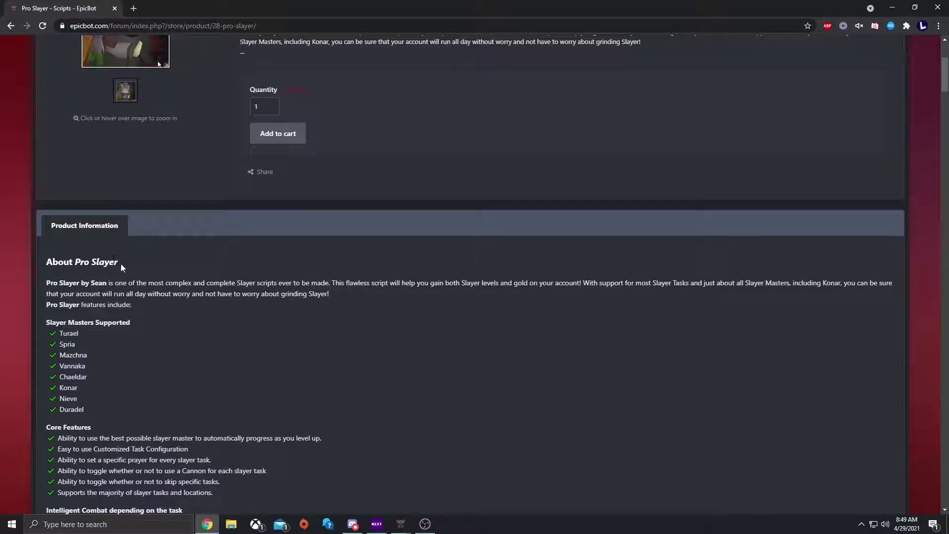
scroll(106, 296, "down", 1)
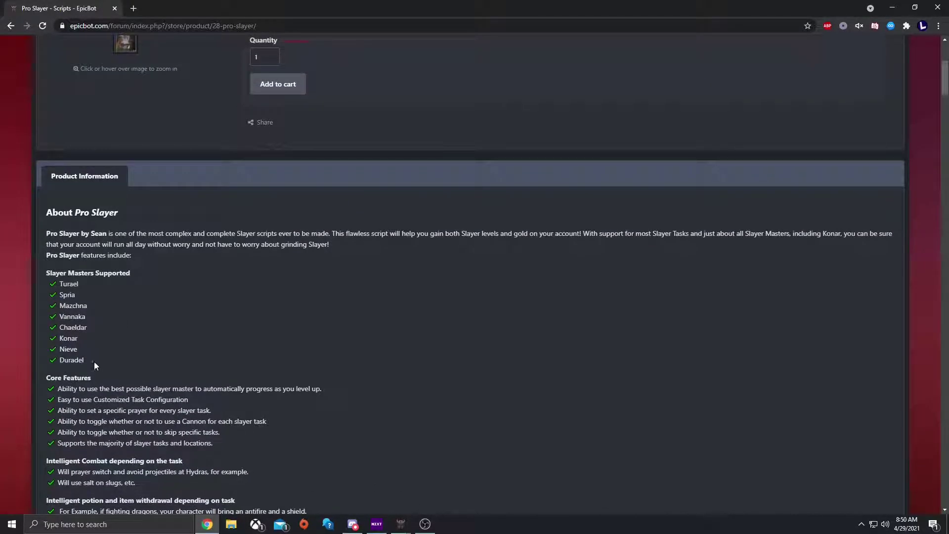
left_click_drag(94, 361, 59, 294)
left_click(118, 314)
scroll(118, 314, "down", 3)
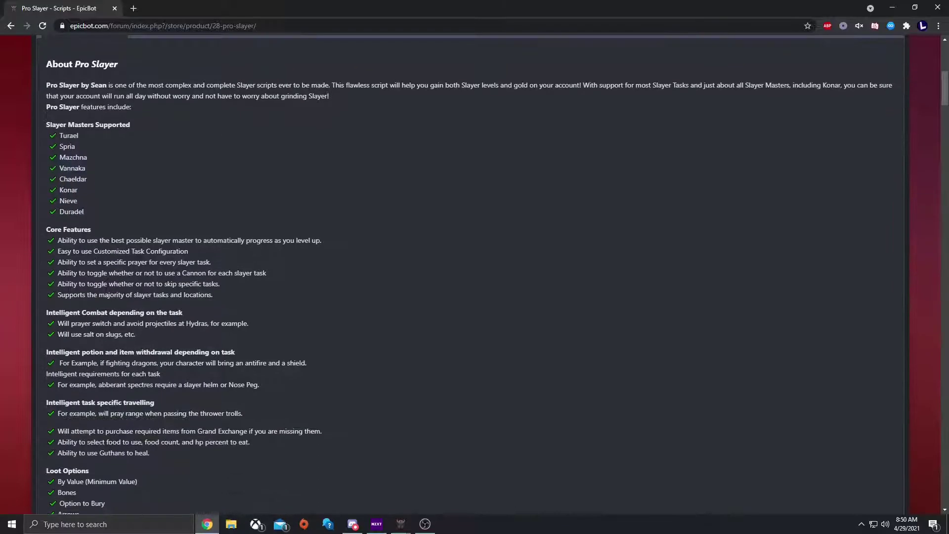
Read the core features and the intelligent combat, item withdrawal and task-specific travelling sections of the Pro Slayer description.
left_click_drag(218, 297, 148, 285)
left_click(197, 295)
left_click_drag(187, 275, 132, 275)
left_click(149, 275)
left_click_drag(152, 339, 56, 324)
left_click(111, 327)
scroll(180, 358, "down", 1)
left_click_drag(169, 328, 81, 321)
left_click(83, 324)
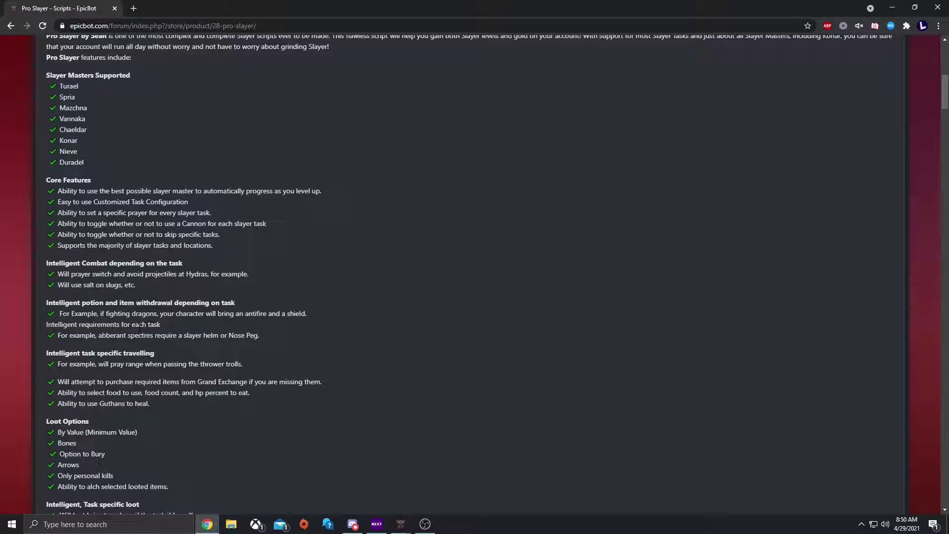
scroll(140, 326, "down", 1)
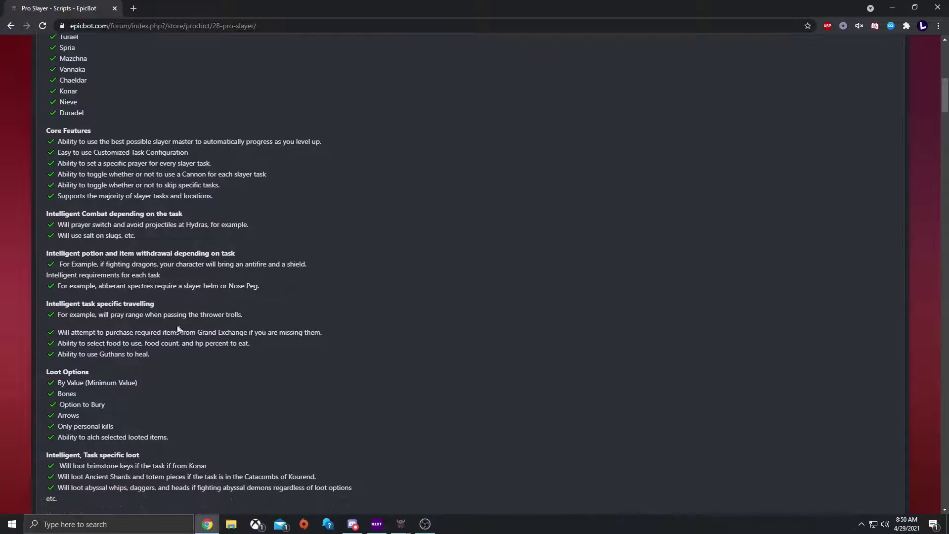
left_click_drag(99, 314, 183, 315)
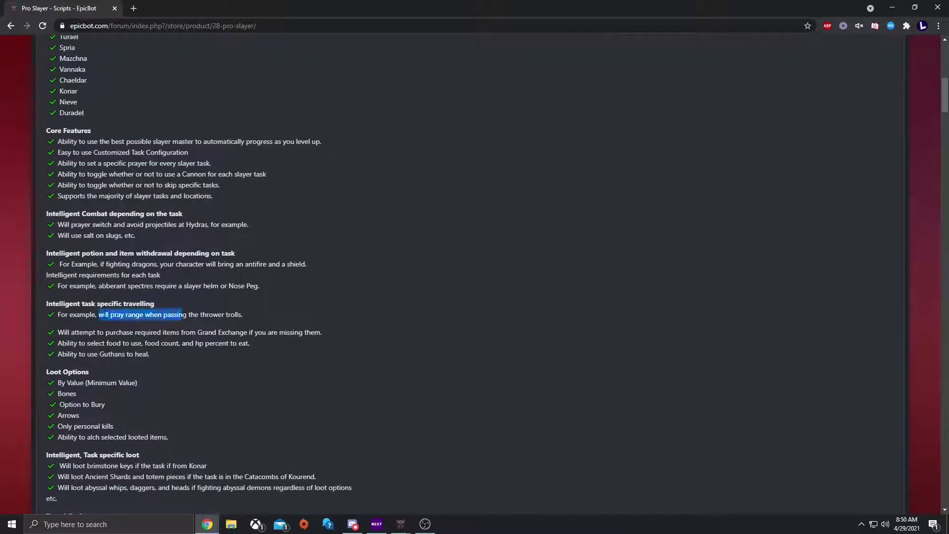
left_click(122, 315)
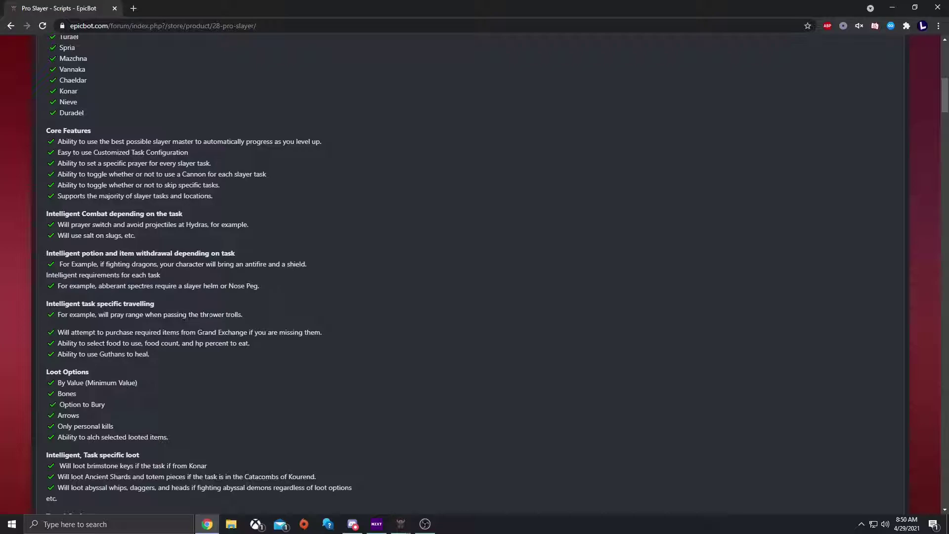
Read the food and Guthans healing abilities and the Loot Options in the product description.
scroll(187, 330, "down", 1)
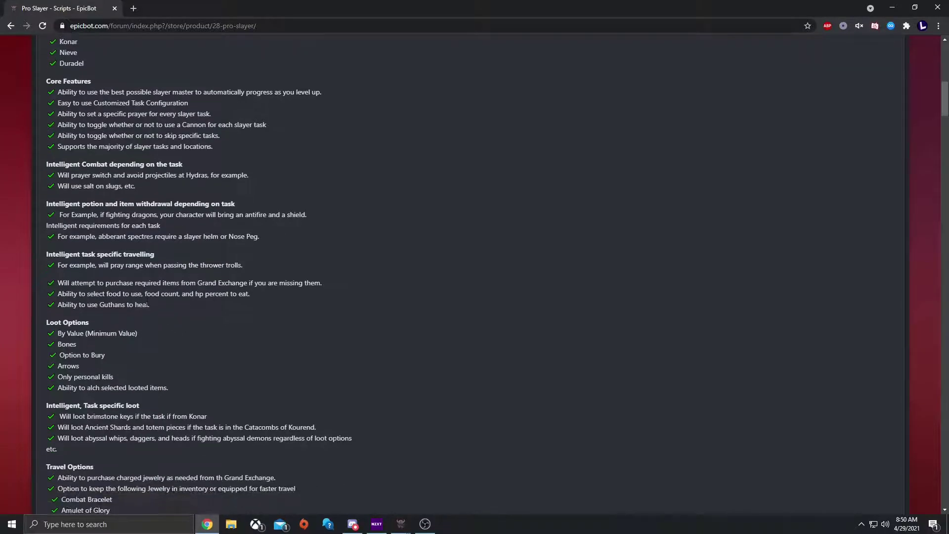
left_click_drag(148, 306, 97, 305)
left_click(99, 306)
scroll(128, 334, "down", 1)
scroll(130, 331, "down", 1)
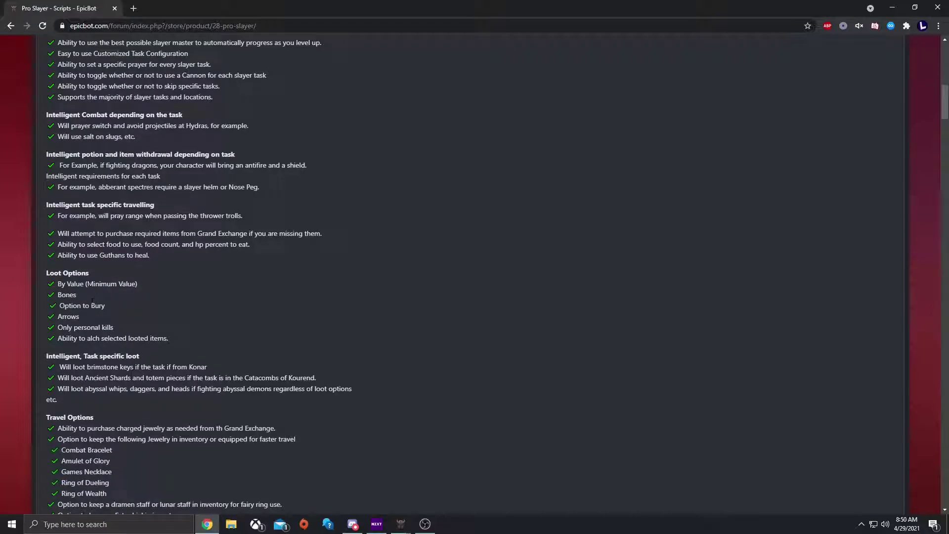
left_click_drag(87, 284, 58, 284)
left_click(87, 284)
left_click_drag(78, 295, 58, 294)
left_click(99, 306)
left_click_drag(115, 327, 58, 328)
left_click(96, 328)
scroll(119, 328, "down", 1)
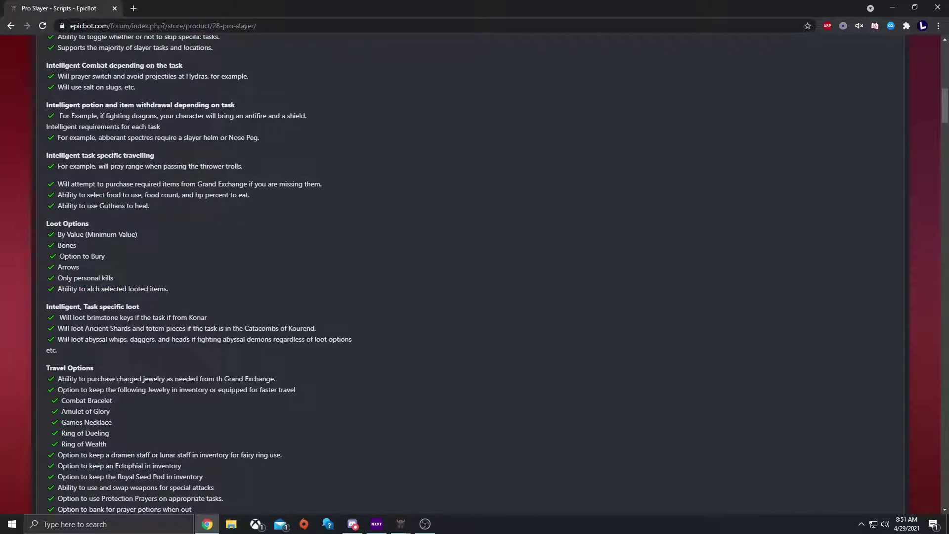
Read the task-specific loot section and the Travel Options in the product description.
left_click_drag(78, 318, 111, 318)
left_click(111, 317)
left_click_drag(87, 348, 82, 340)
left_click(88, 348)
left_click(82, 339)
scroll(161, 313, "down", 1)
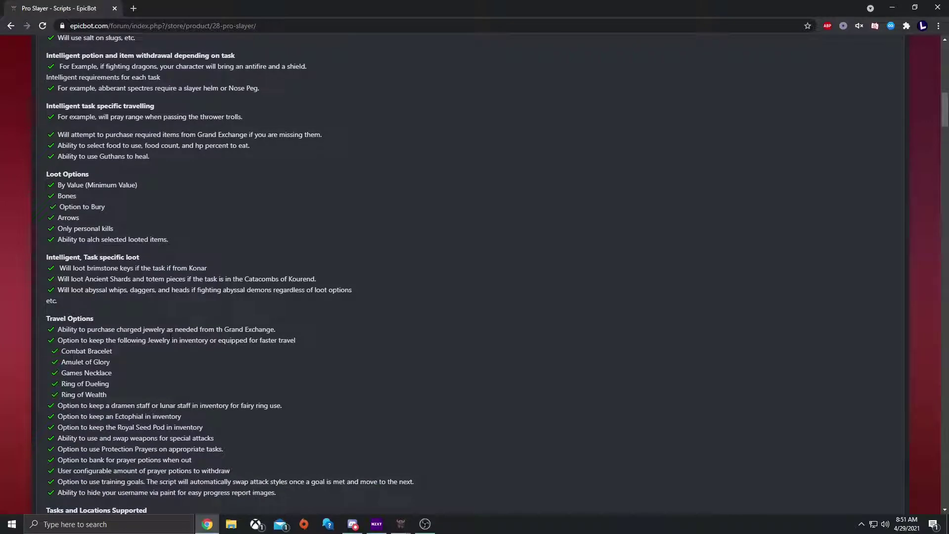
left_click_drag(124, 330, 189, 329)
scroll(189, 329, "down", 2)
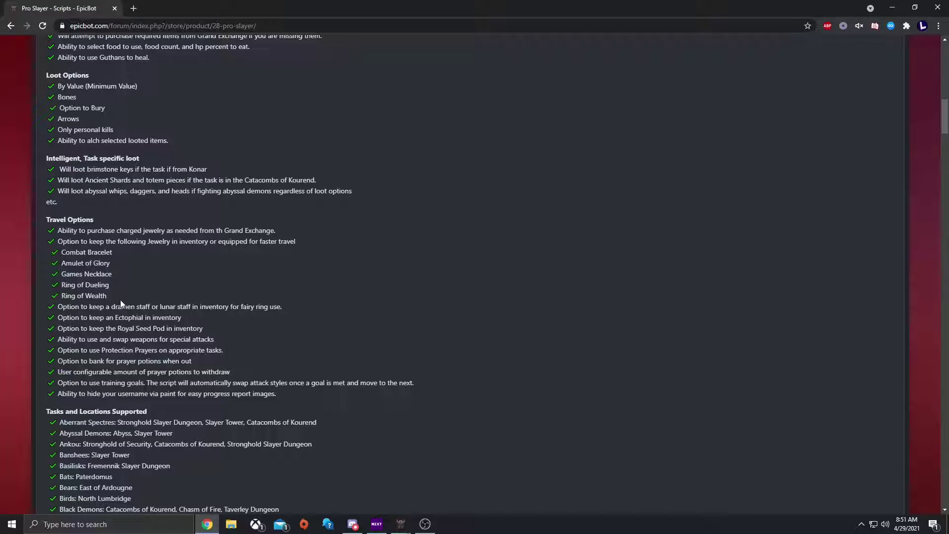
scroll(121, 299, "down", 2)
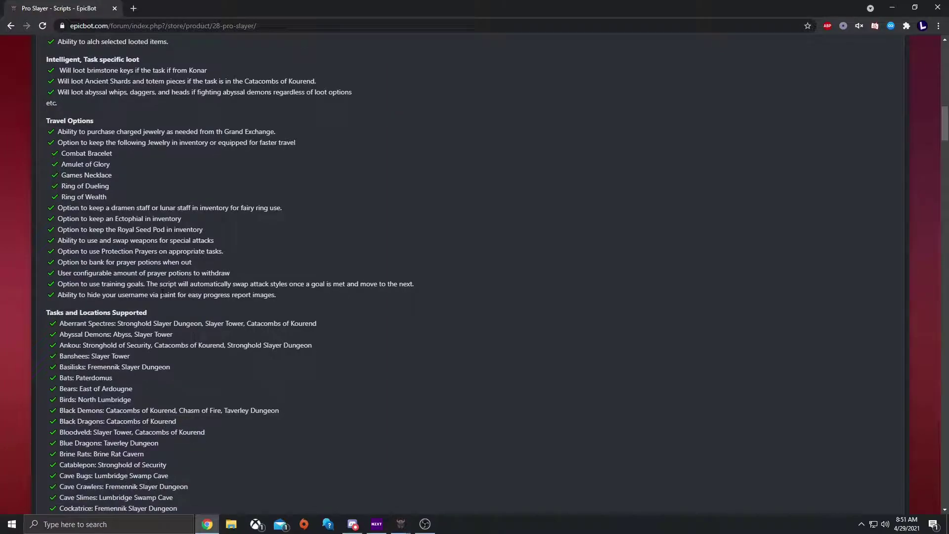
left_click_drag(318, 311, 49, 230)
left_click(201, 292)
scroll(200, 292, "down", 2)
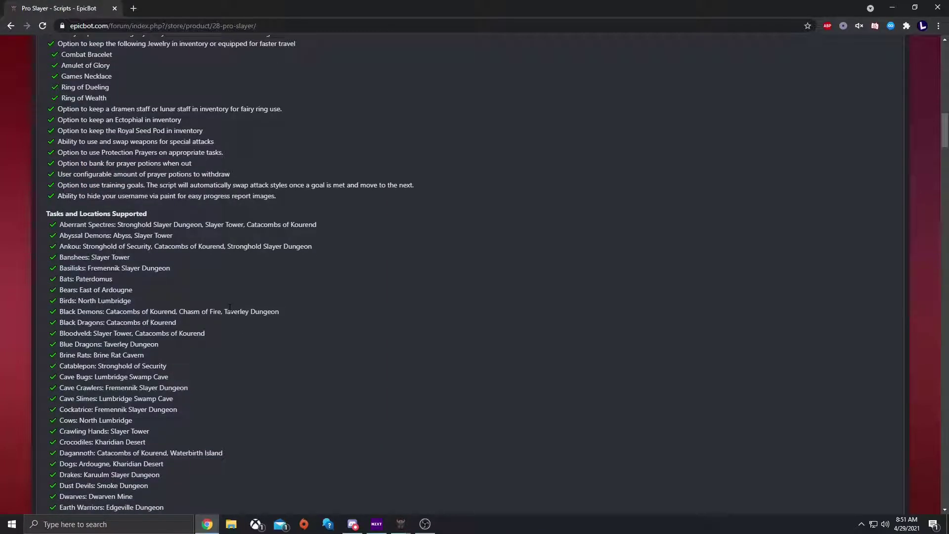
Look through the supported tasks and locations and the Pro Slayer GUI screenshots.
scroll(365, 301, "up", 1)
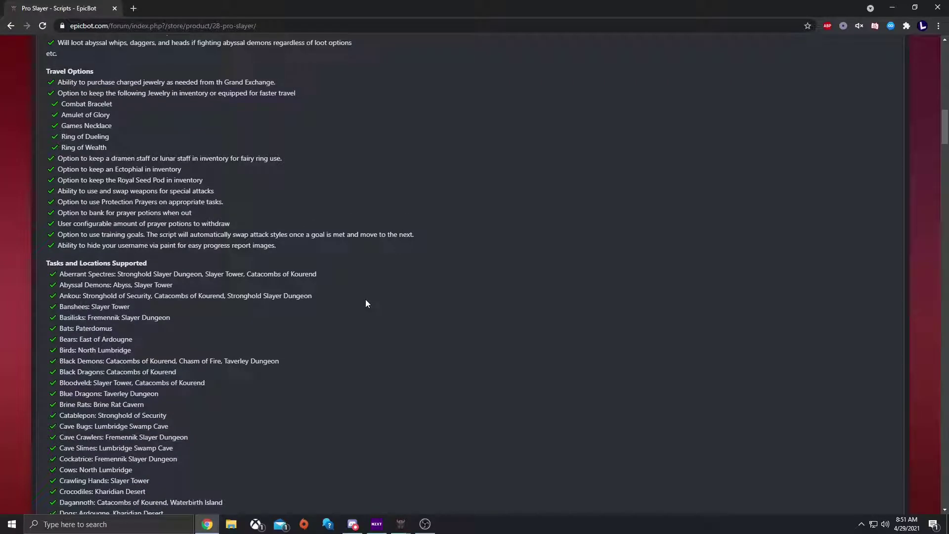
scroll(336, 242, "down", 1)
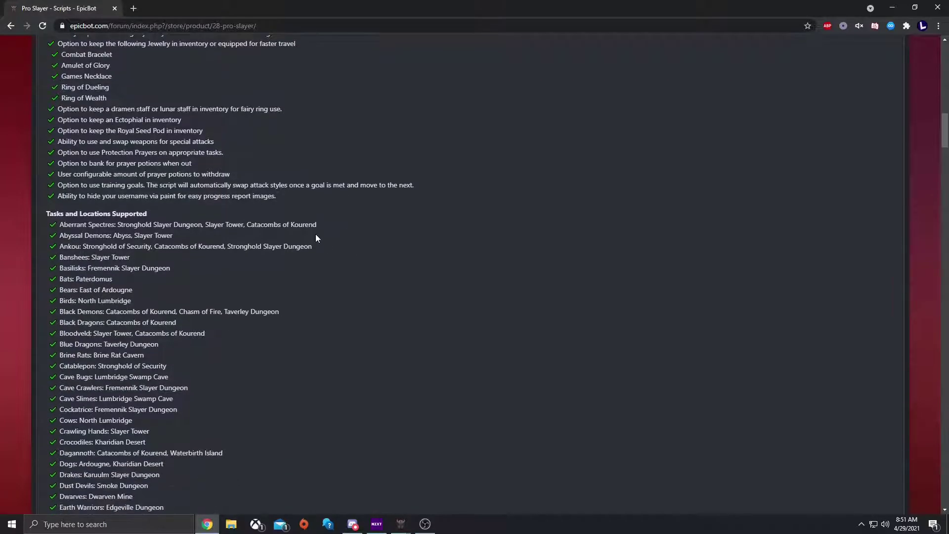
scroll(84, 174, "down", 1)
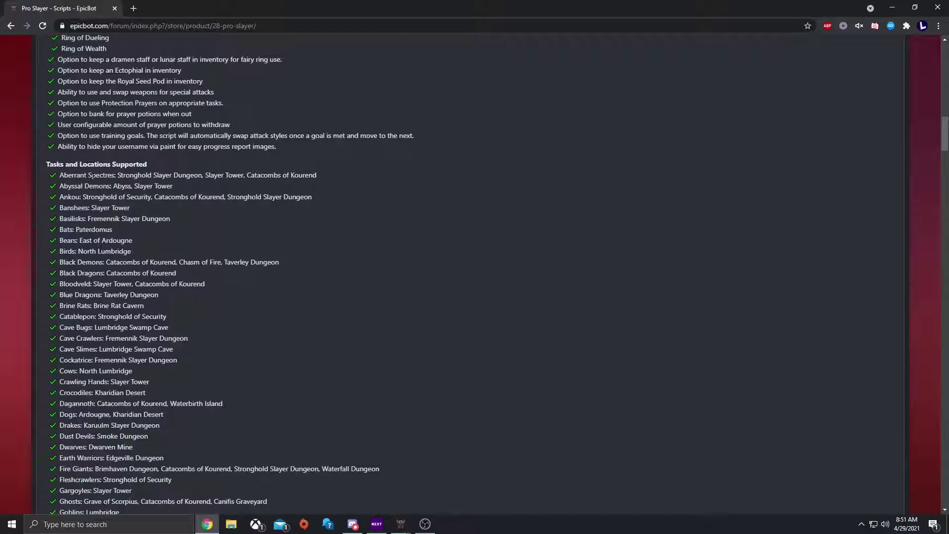
left_click_drag(84, 175, 173, 187)
scroll(188, 227, "down", 7)
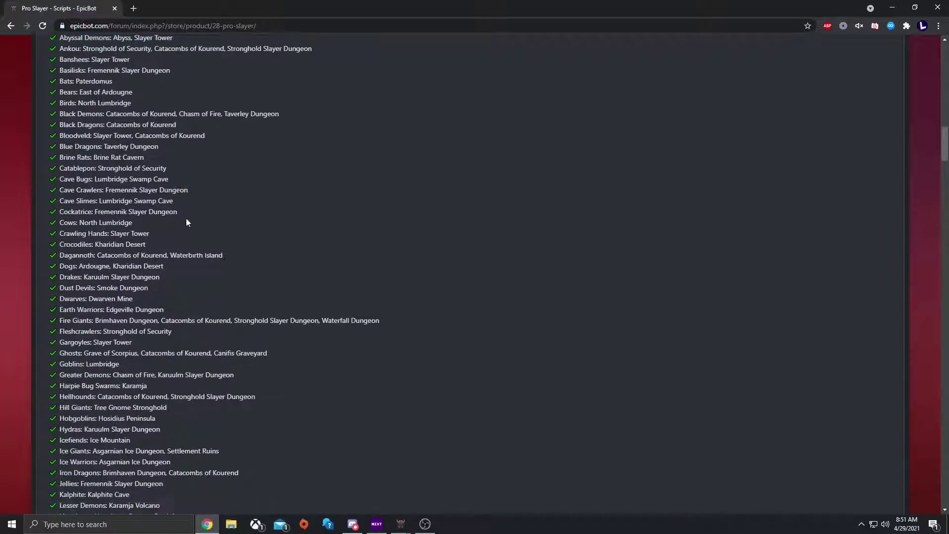
scroll(188, 264, "down", 11)
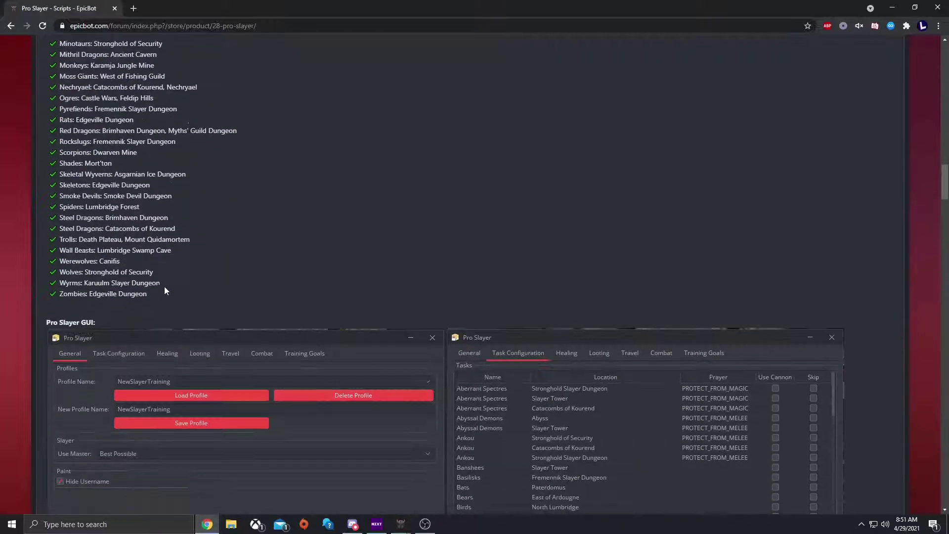
scroll(193, 266, "down", 2)
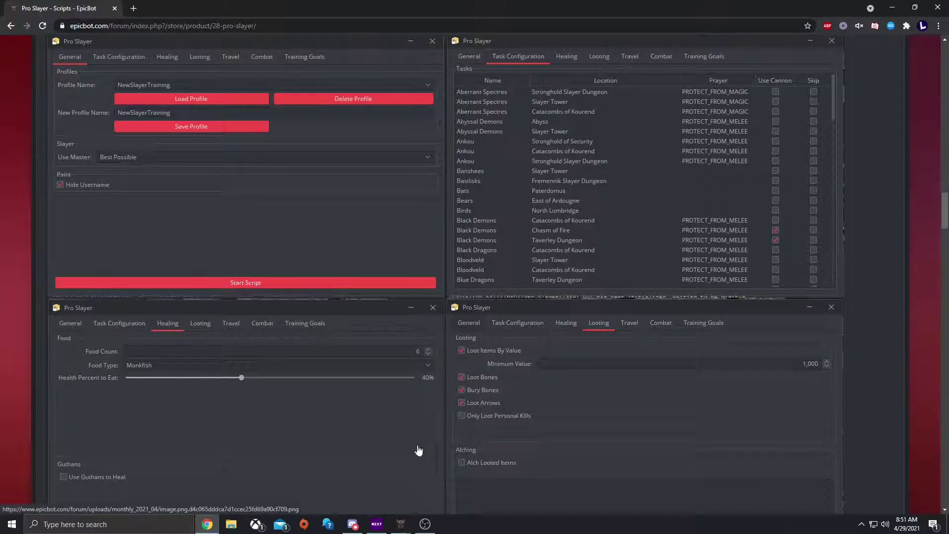
Switch to the EpicBot client and reposition the Pro Slayer settings window over the game view.
left_click(400, 527)
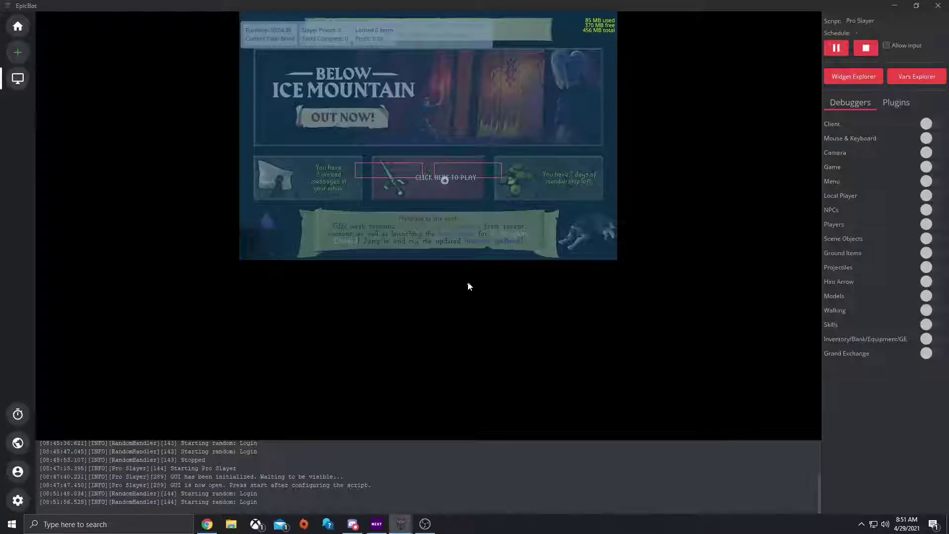
left_click(453, 461)
left_click_drag(408, 132, 442, 73)
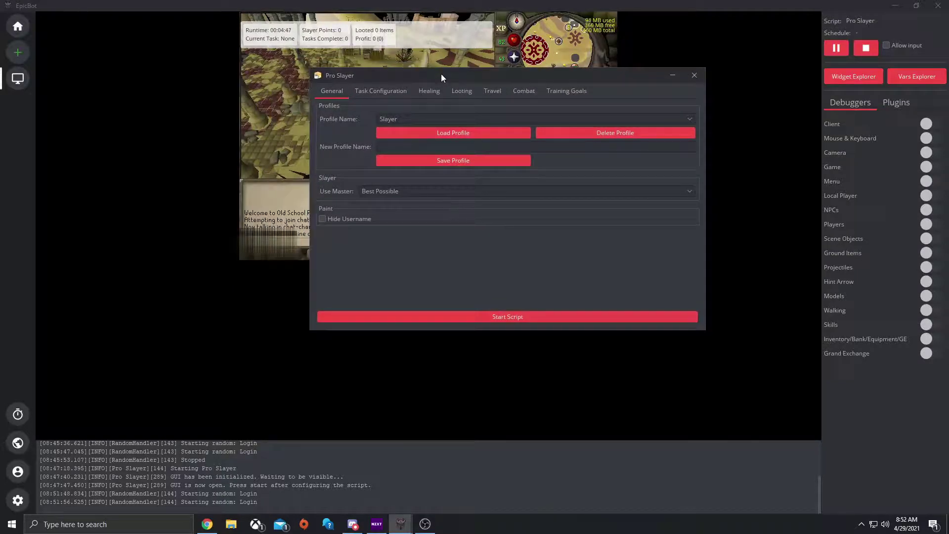
Inspect Pro Slayer's general settings for profiles, the available Slayer masters and username hiding.
left_click(397, 117)
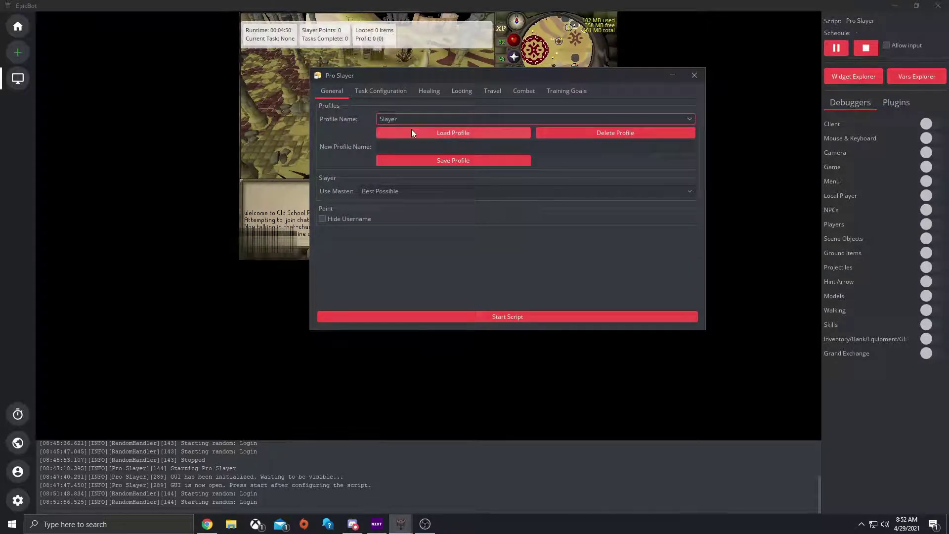
left_click(390, 147)
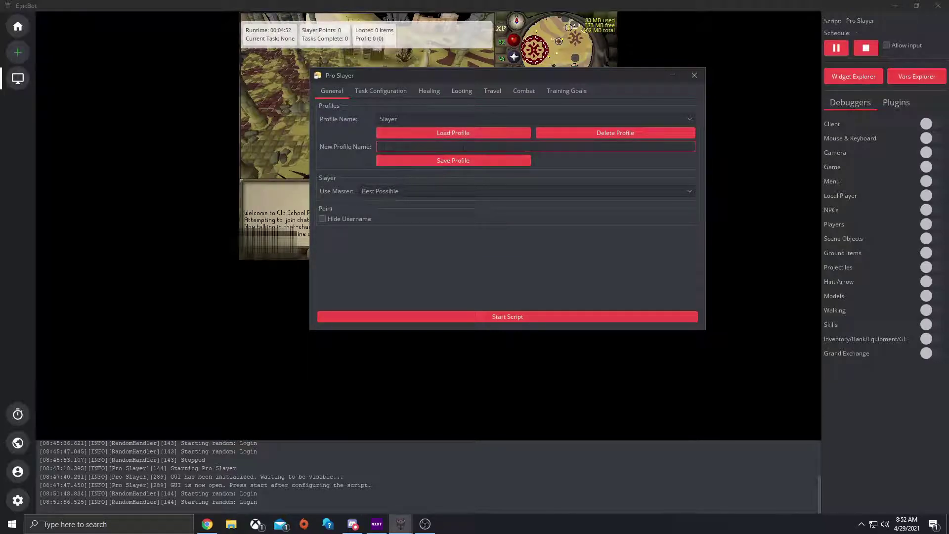
left_click(401, 191)
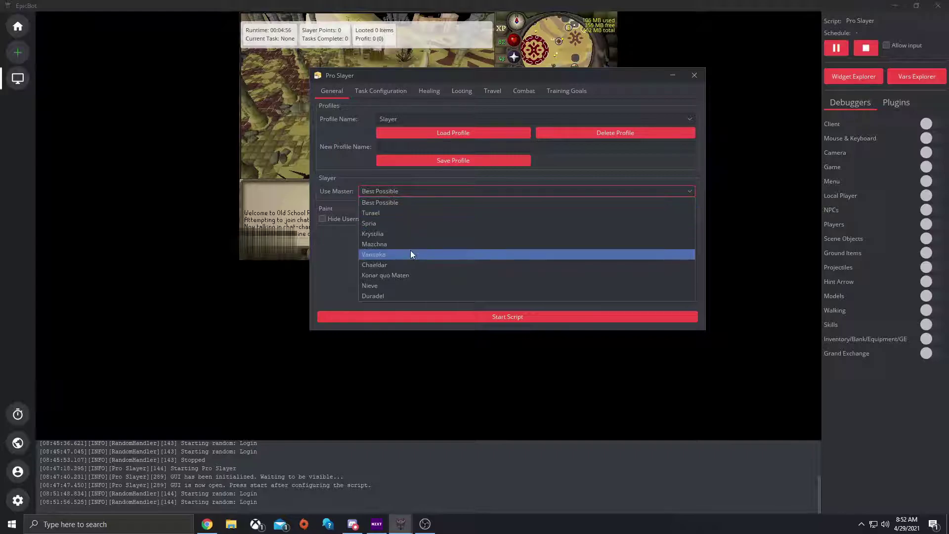
left_click(382, 191)
left_click(381, 191)
left_click(382, 191)
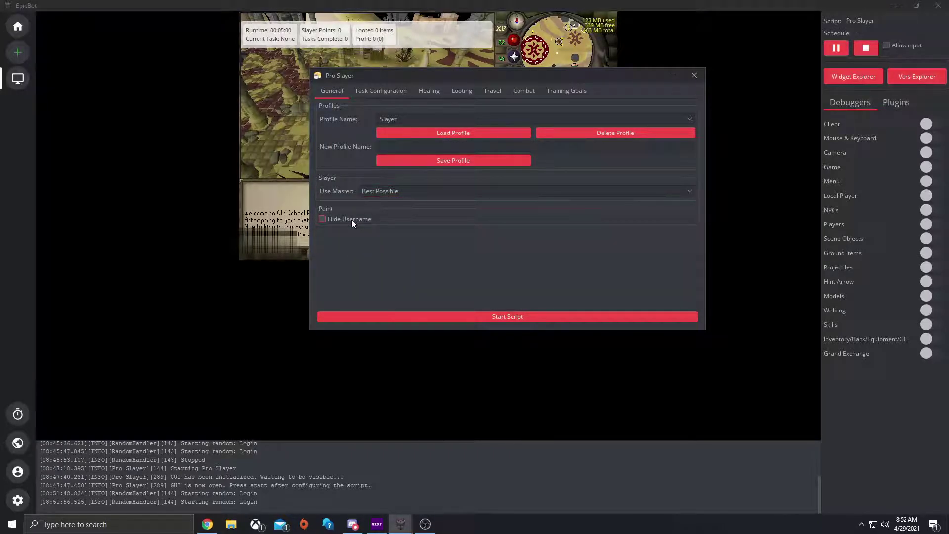
left_click(351, 218)
Examine the task configuration list, including the prayer, Use Cannon and Skip options for each task.
left_click(381, 91)
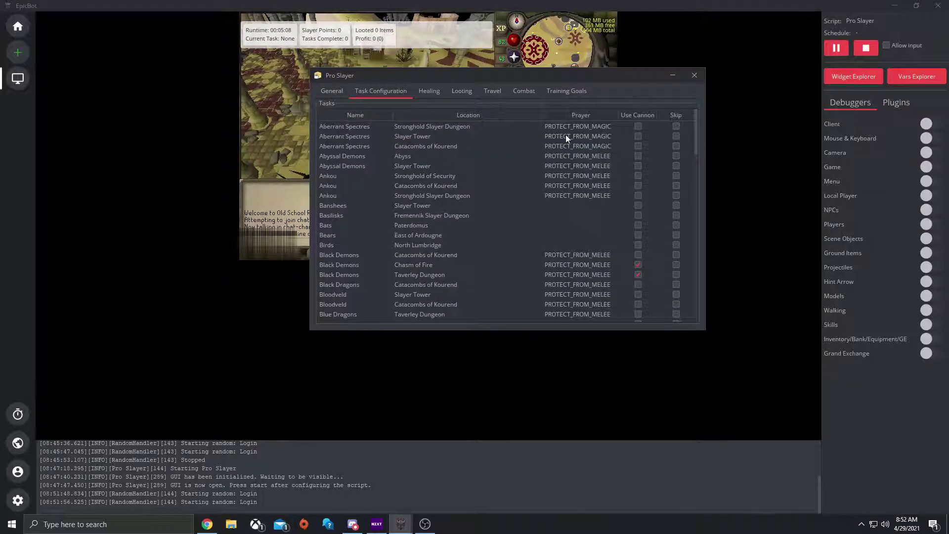
mouse_move(694, 127)
left_mouse_down()
mouse_move(688, 313)
mouse_move(695, 123)
left_mouse_up()
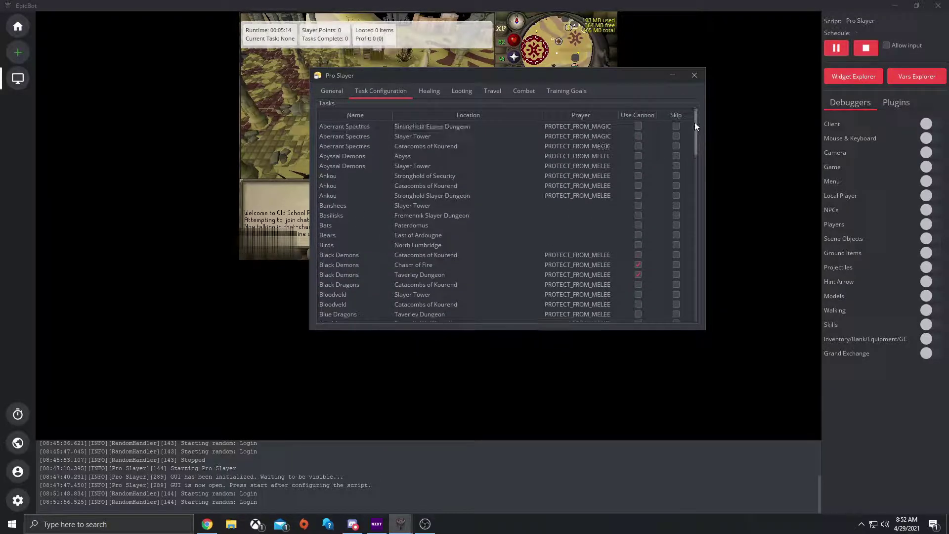
left_click(638, 127)
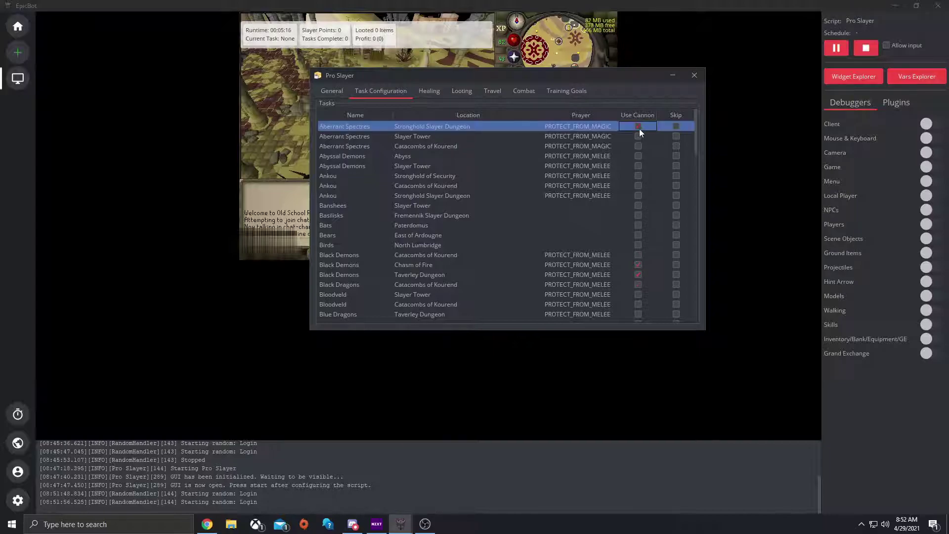
left_click(677, 126)
left_click_drag(694, 125, 691, 112)
mouse_move(514, 75)
left_mouse_down()
mouse_move(475, 67)
mouse_move(510, 68)
left_mouse_up()
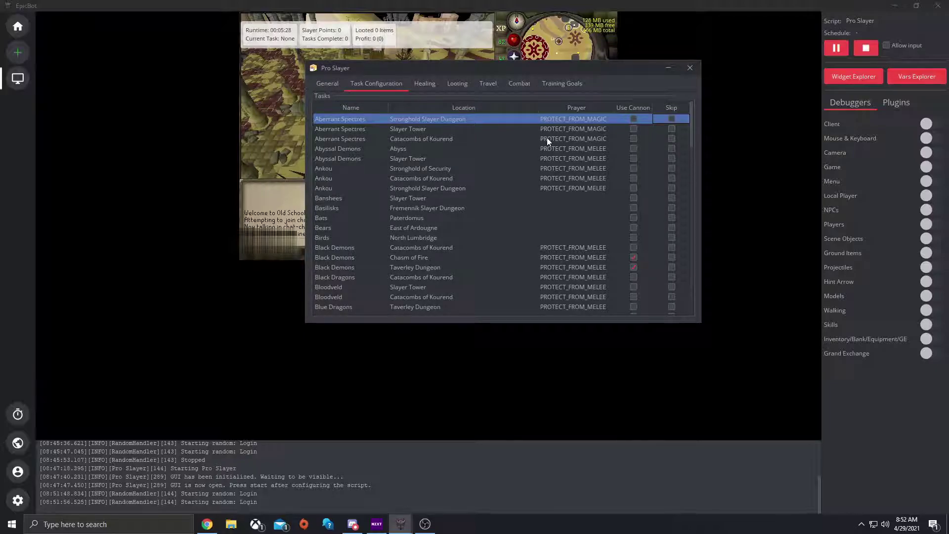
scroll(568, 173, "down", 2)
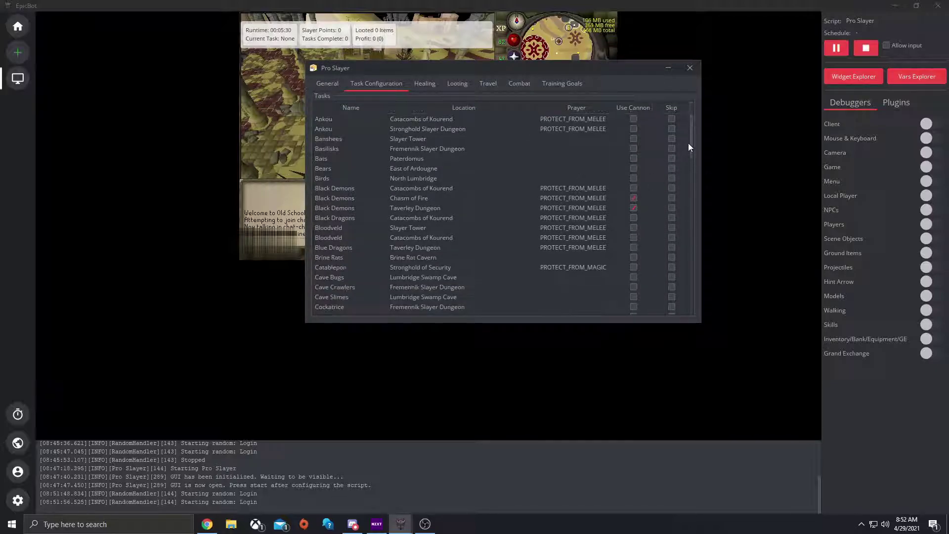
left_click_drag(689, 146, 697, 121)
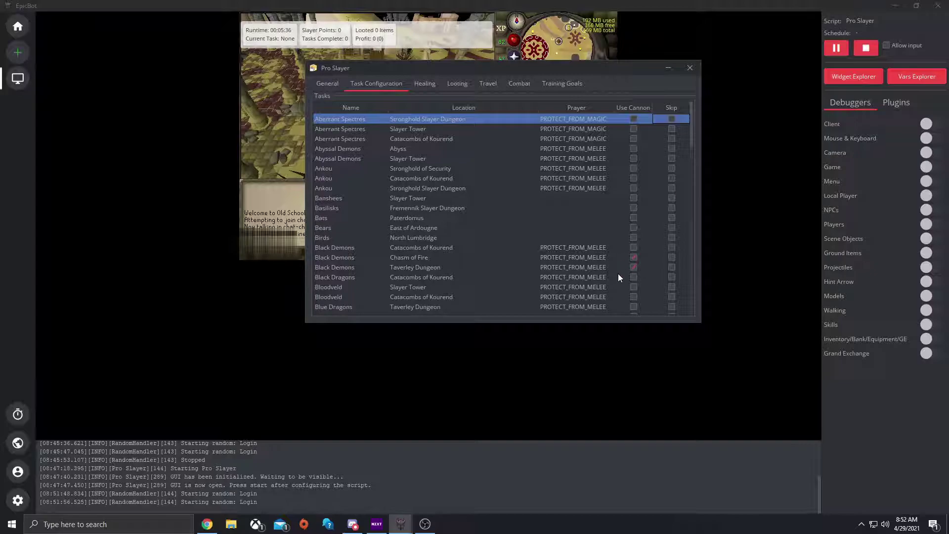
In the healing settings, set the food count to 20 and the food type to Shark.
left_click(418, 84)
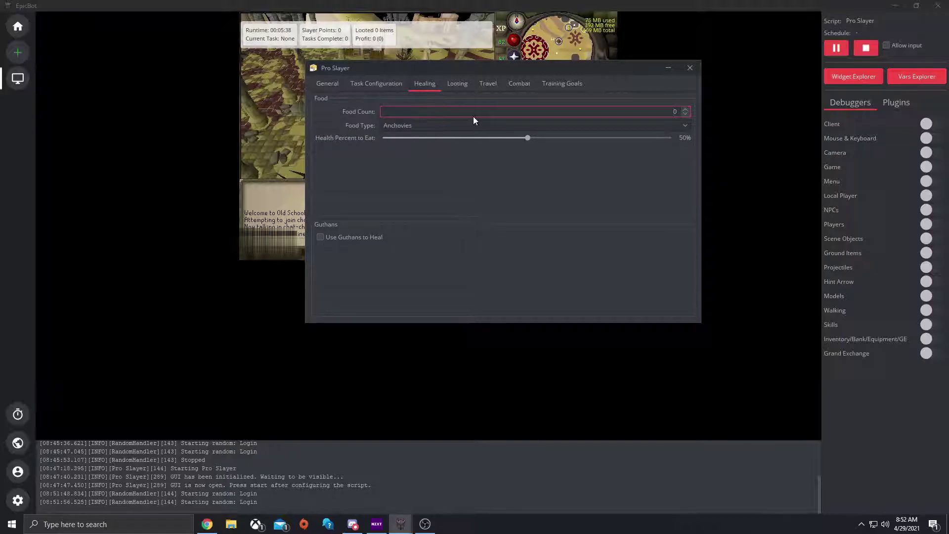
left_click(690, 113)
left_click(604, 123)
scroll(525, 181, "down", 4)
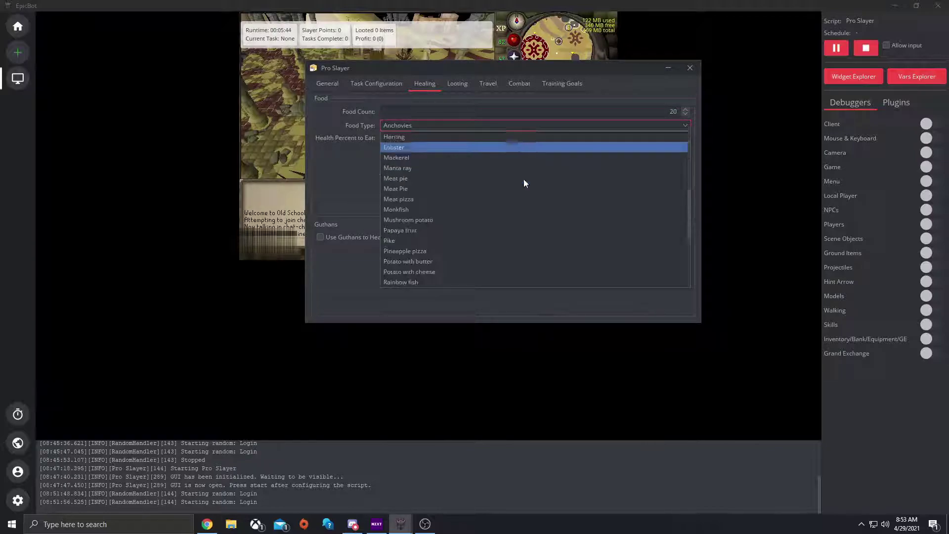
scroll(524, 180, "down", 4)
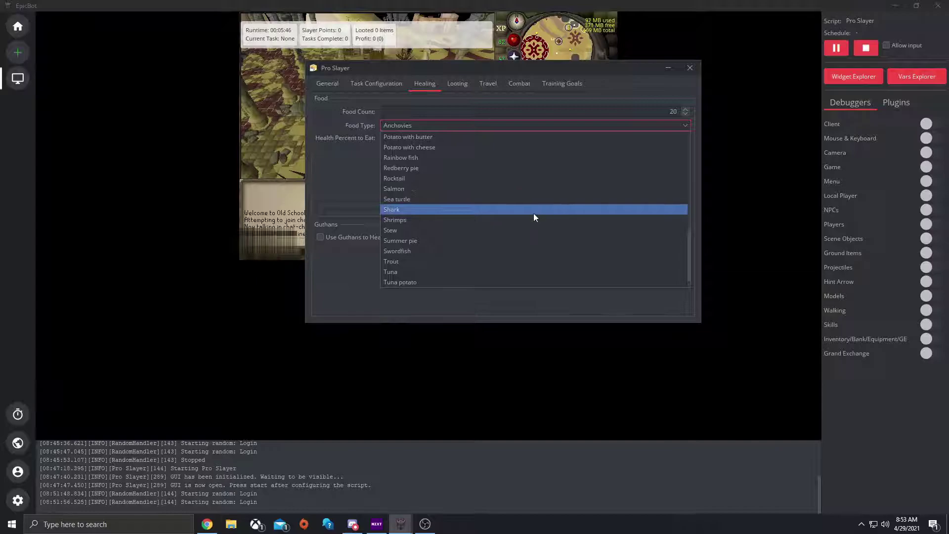
scroll(533, 213, "down", 1)
left_click(419, 188)
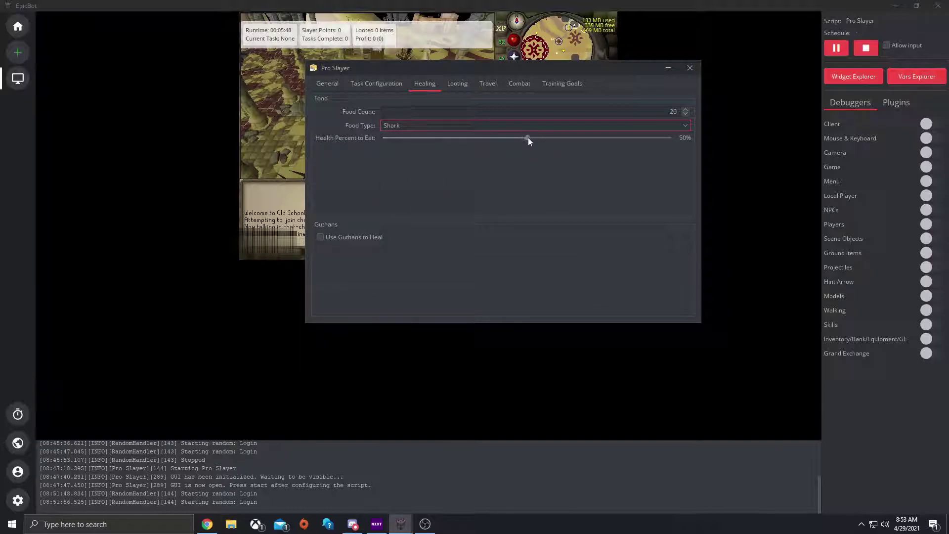
Set the health percent to eat to 70% and enable Use Guthans to Heal.
mouse_move(528, 138)
left_mouse_down()
mouse_move(439, 142)
mouse_move(625, 147)
left_mouse_up()
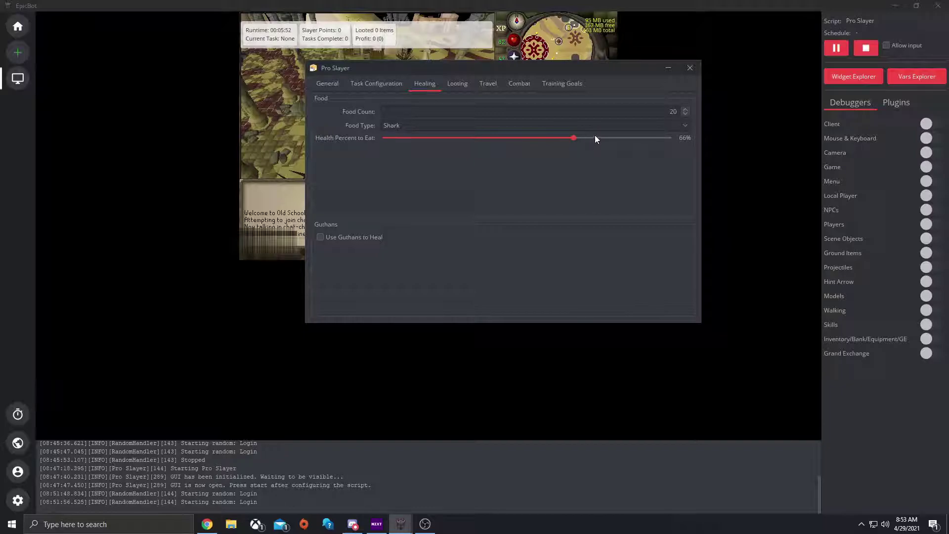
left_click_drag(595, 138, 590, 142)
left_click(335, 239)
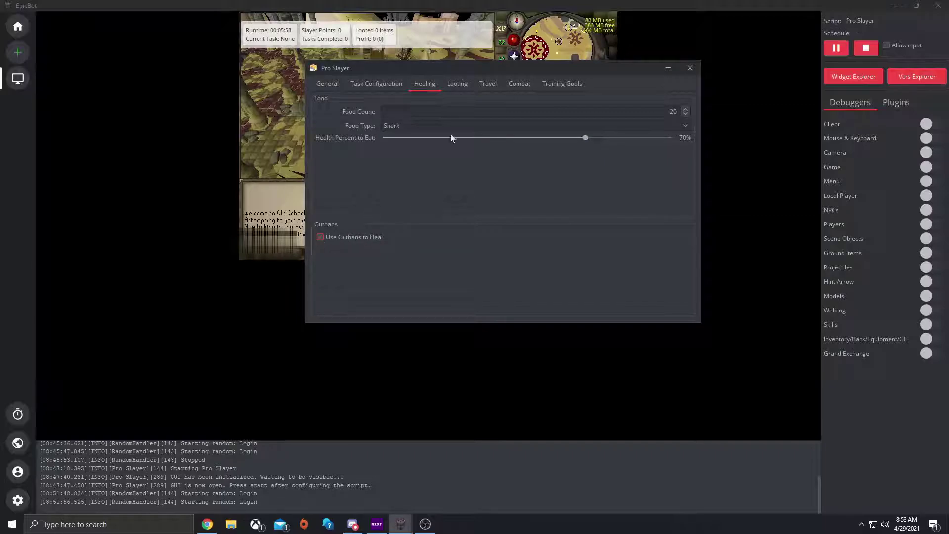
In the looting settings, enable Loot Items By Value with a minimum value of 4000.
left_click(450, 85)
left_click(339, 113)
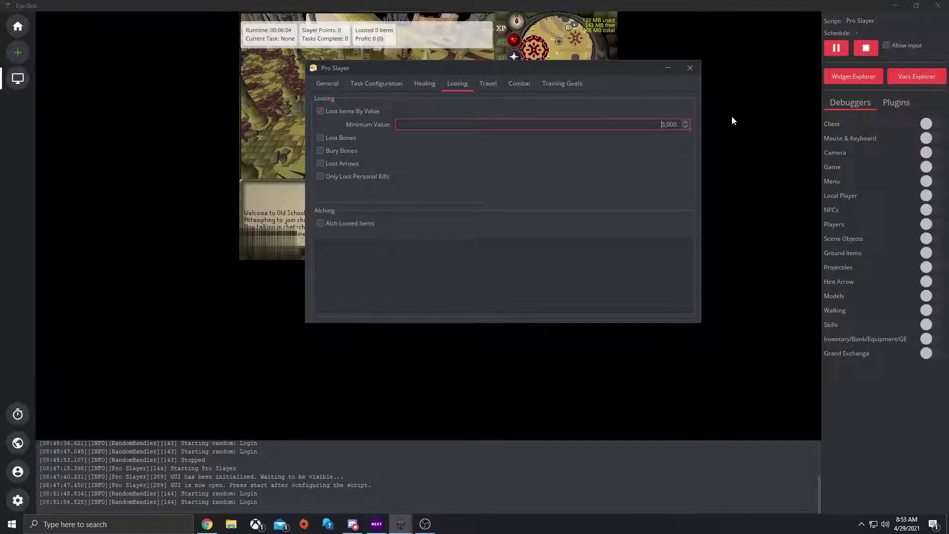
key("Delete")
key("Delete")
key("Delete")
key("Delete")
key("Delete")
type("4000")
left_click_drag(532, 64, 522, 56)
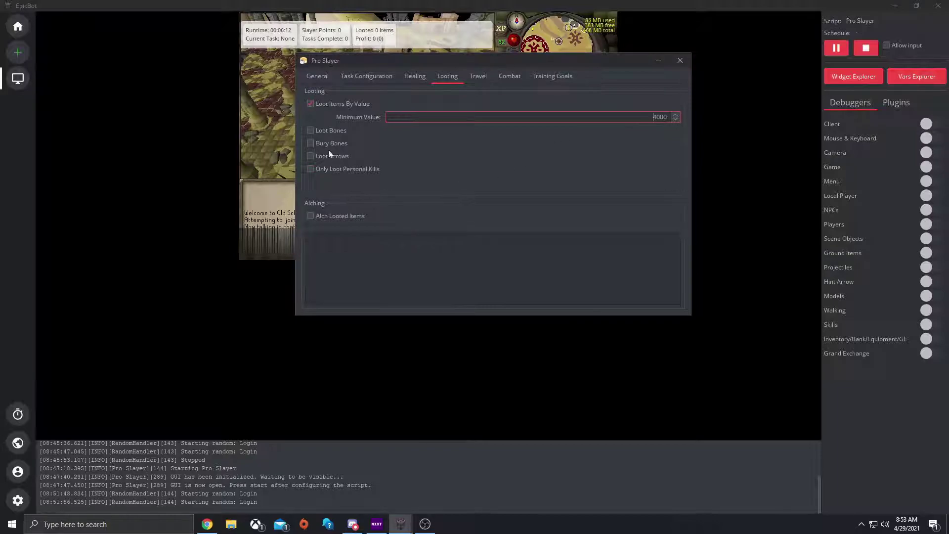
Toggle the Loot Bones, Loot Arrows, Only Loot Personal Kills and Alch Looted Items options.
left_click(321, 133)
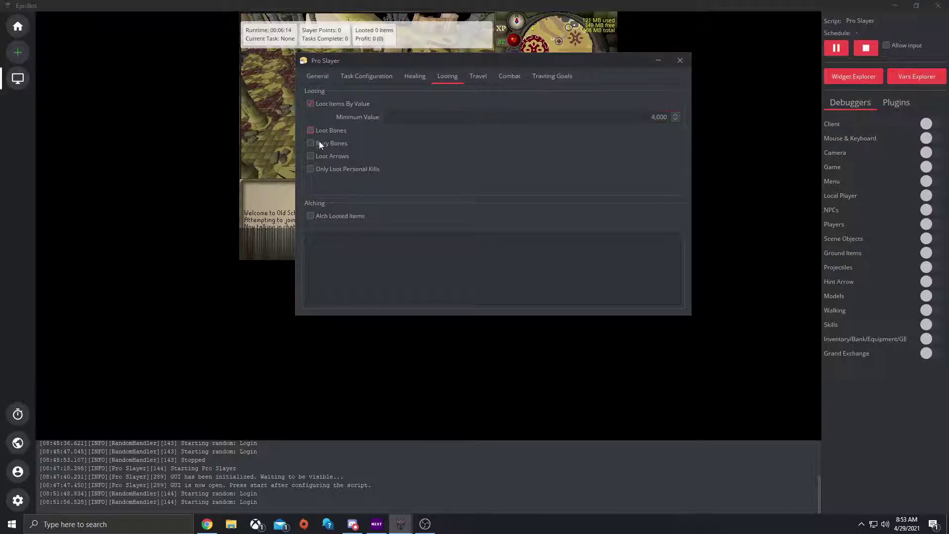
left_click(328, 156)
left_click(328, 157)
left_click(331, 169)
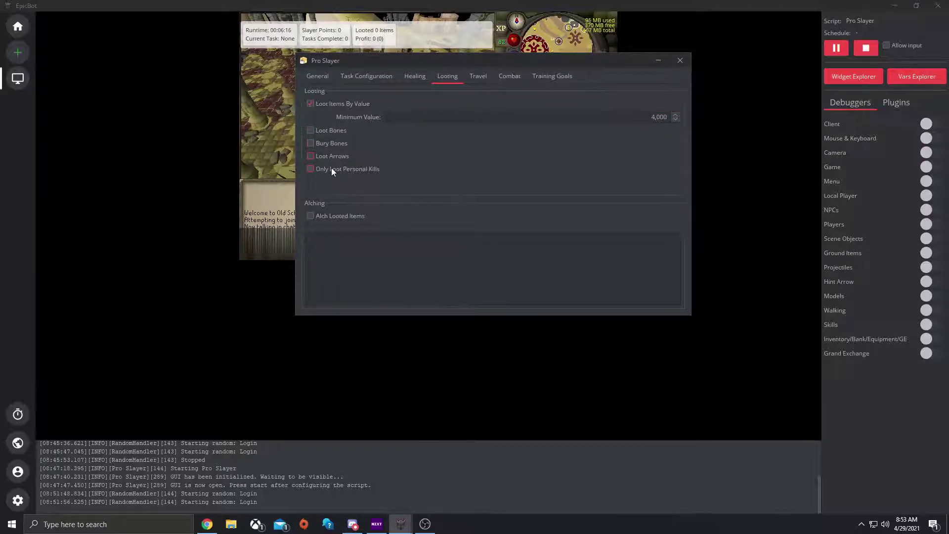
left_click(335, 216)
left_click(336, 200)
In the travel settings, toggle purchasing charged jewelry when out of charges.
left_click(472, 76)
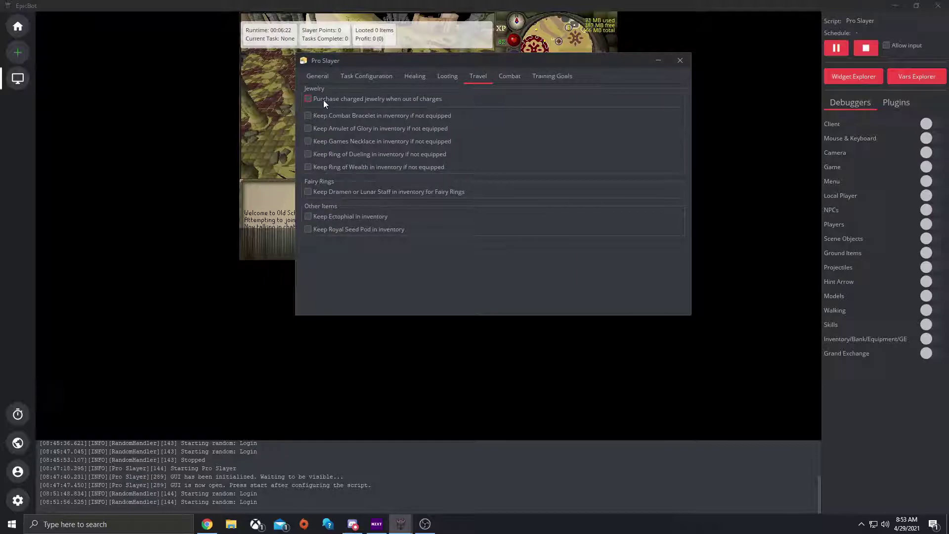
left_click(399, 102)
In the combat settings, try special attacks with the Armadyl godsword and turn off special attacks and protection prayers.
left_click(511, 78)
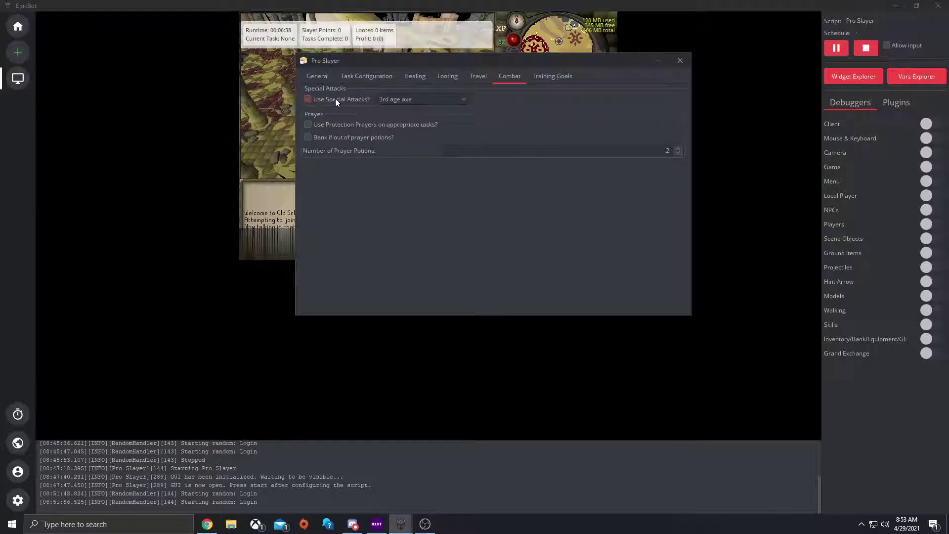
left_click(396, 99)
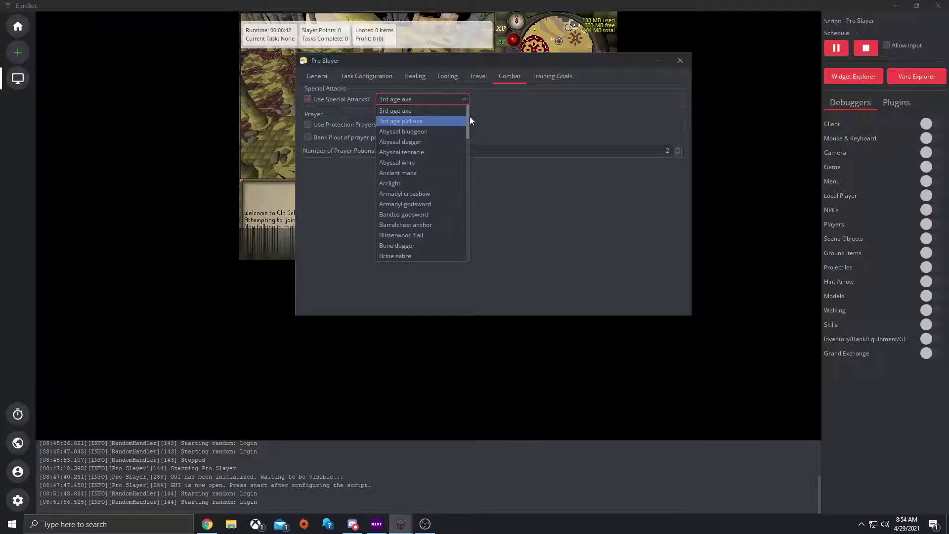
scroll(467, 130, "down", 3)
left_click(461, 135)
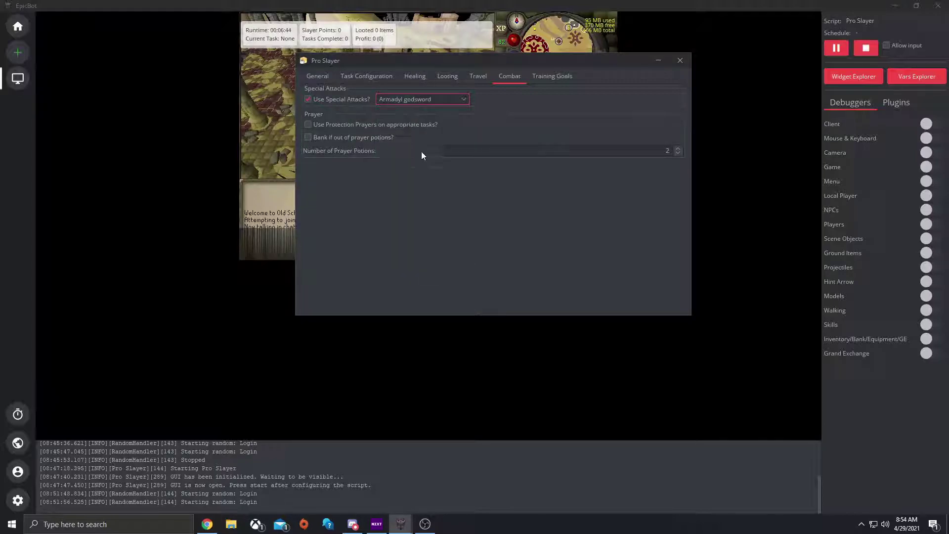
left_click(425, 99)
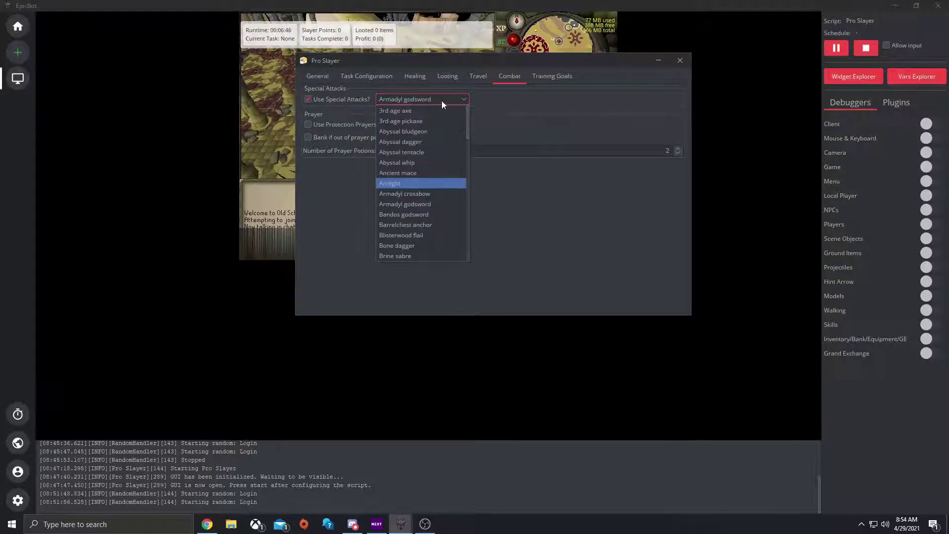
left_click(322, 99)
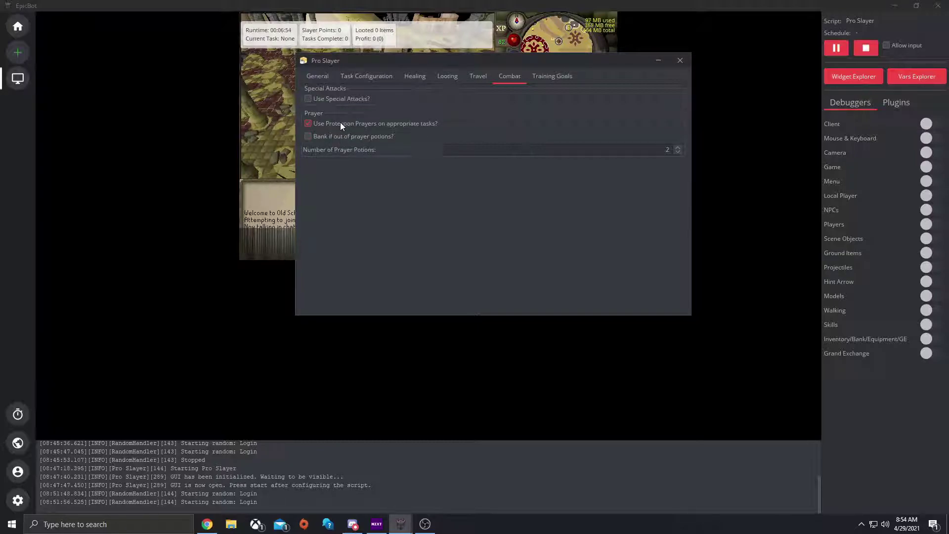
left_click(339, 122)
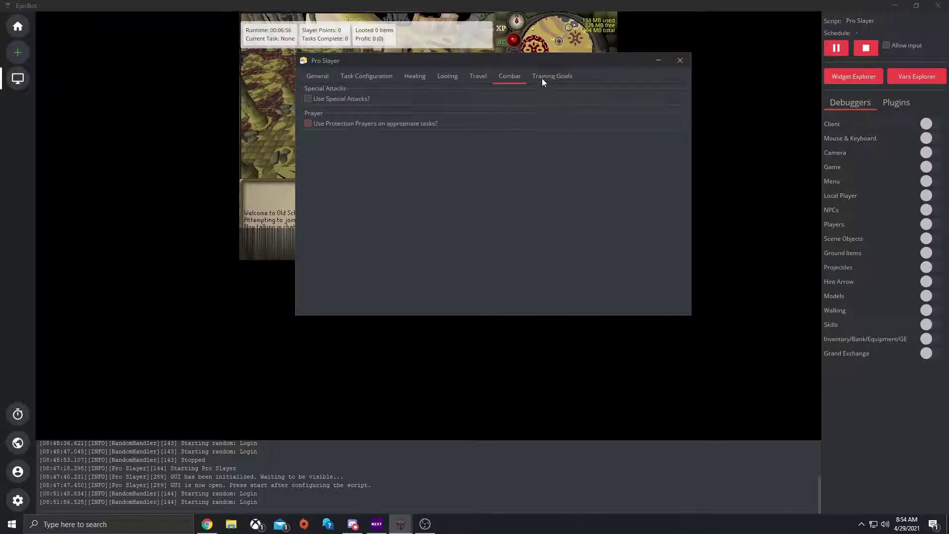
Enable the use of training goals.
left_click(542, 78)
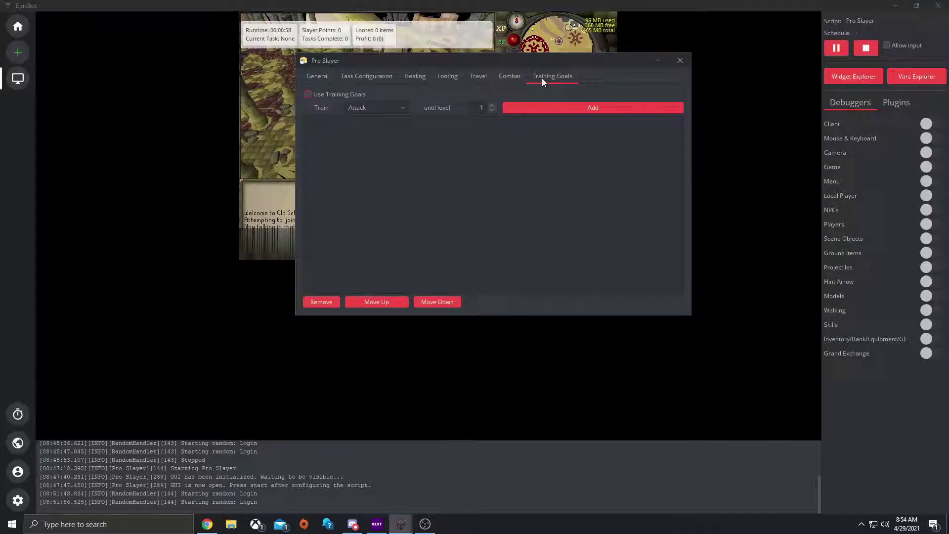
left_click(342, 94)
Add training goals for Attack, Strength and Defence, each until level 85.
left_click(373, 108)
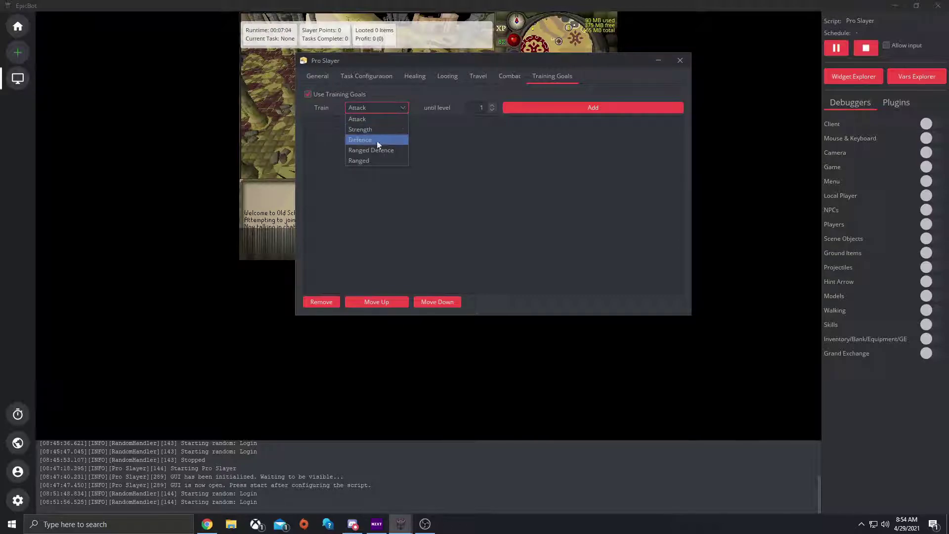
left_click(372, 118)
left_click(482, 108)
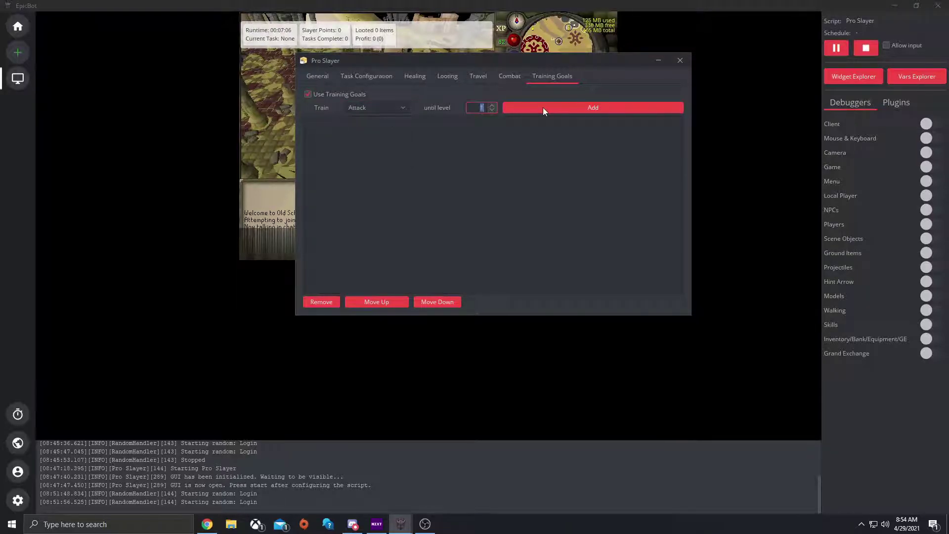
type("85")
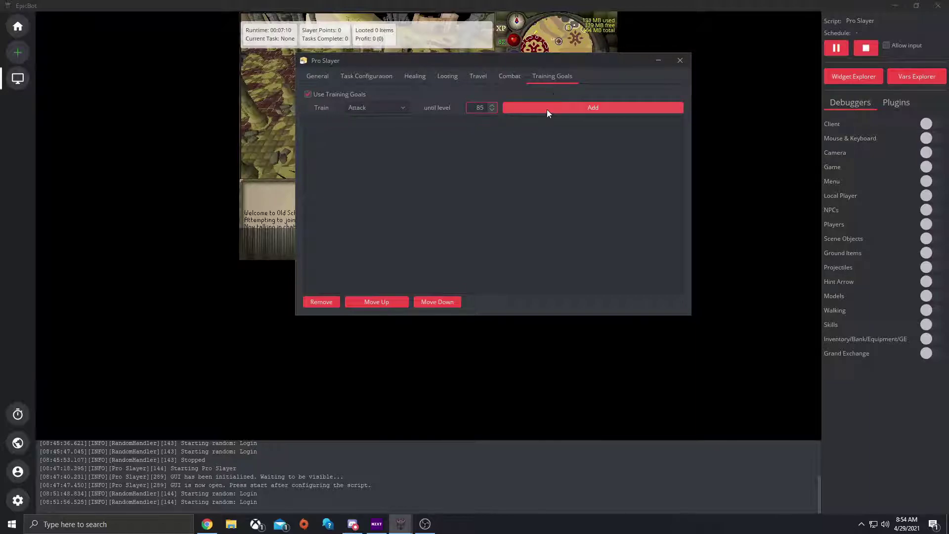
left_click(547, 109)
left_click(376, 107)
left_click(368, 133)
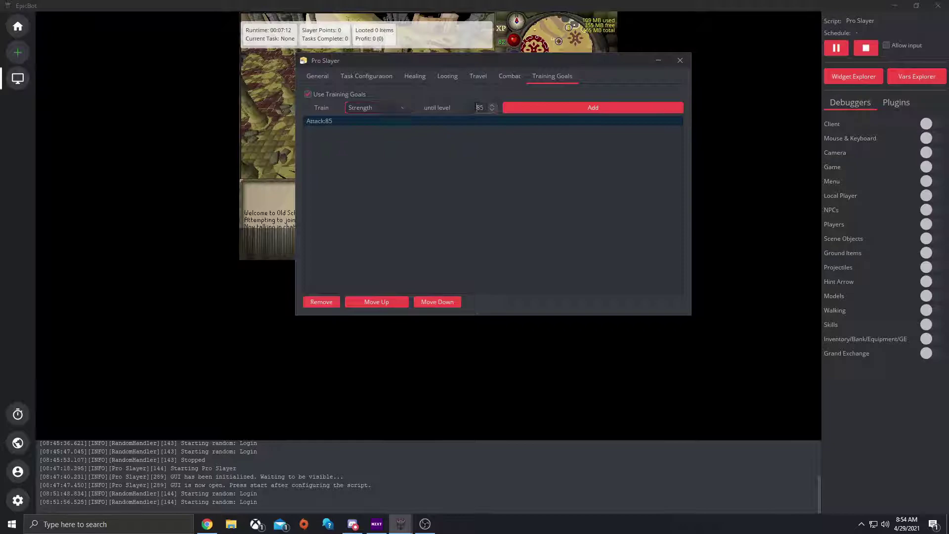
left_click(522, 107)
left_click(375, 107)
left_click(368, 142)
left_click(539, 107)
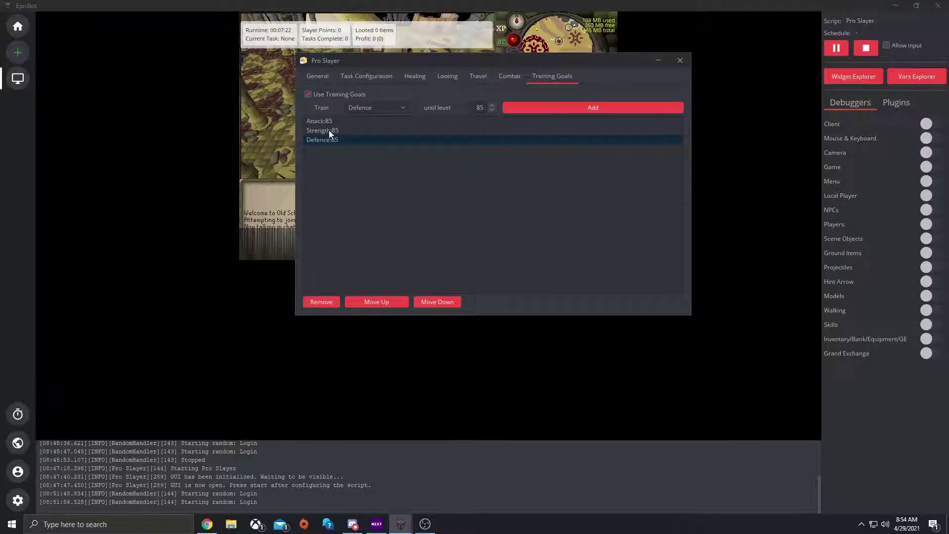
Add another training goal for Attack until level 5 and select Strength as the next skill.
left_click(376, 111)
left_click(370, 120)
key("Tab")
type("5")
left_click(544, 109)
left_click(374, 111)
left_click(368, 129)
key("Tab")
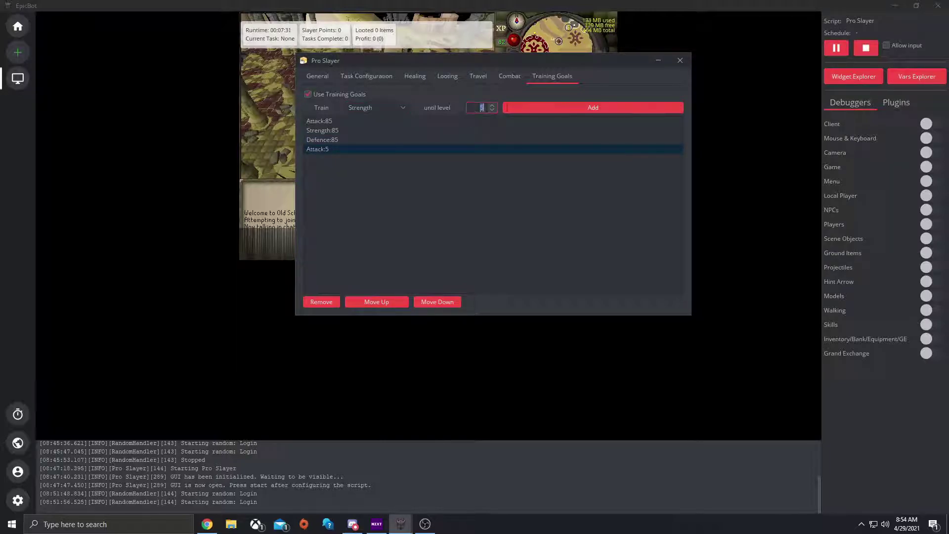
Remove all training goals from the list, starting with the Defence goal.
left_click(335, 141)
left_click(318, 301)
left_click(323, 122)
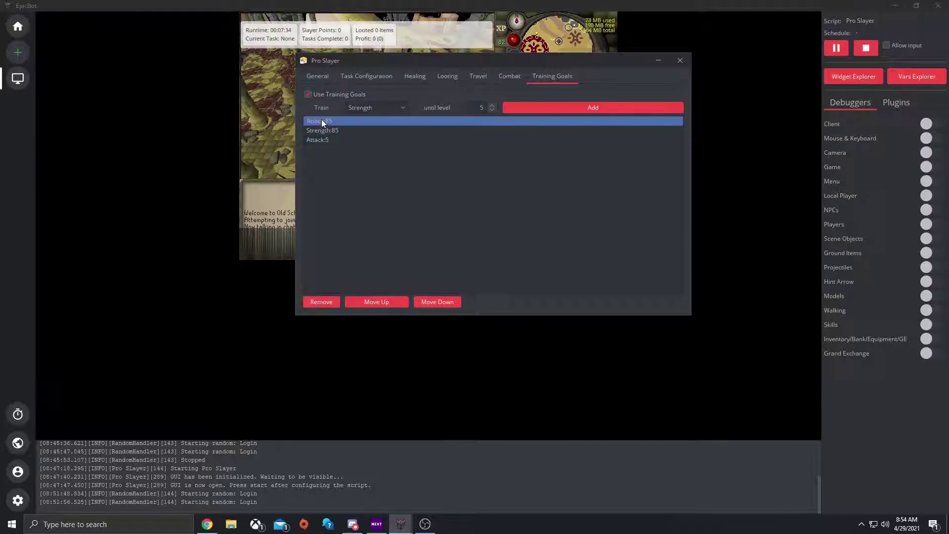
left_click(324, 301)
left_click(325, 300)
left_click(325, 300)
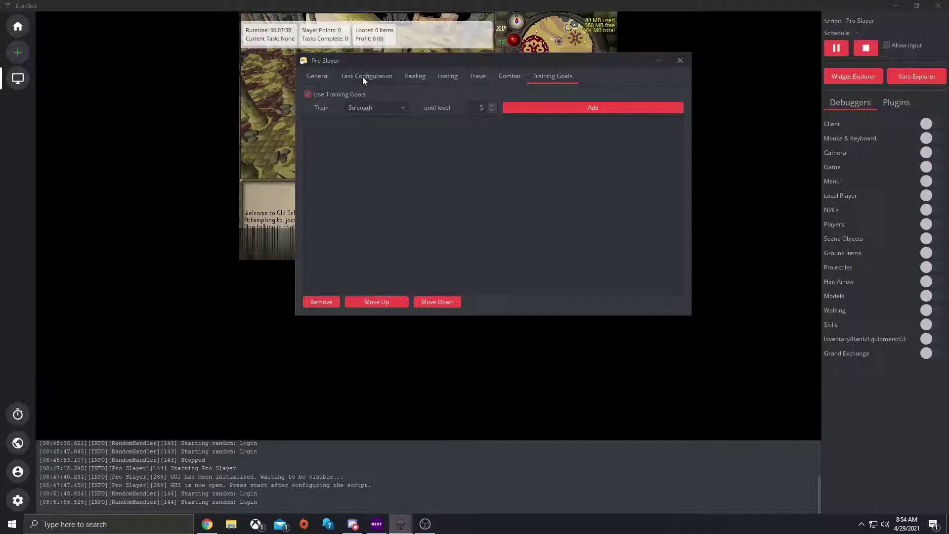
In the general settings, try out the new profile name "sdf" and clear it without saving a profile.
left_click(319, 75)
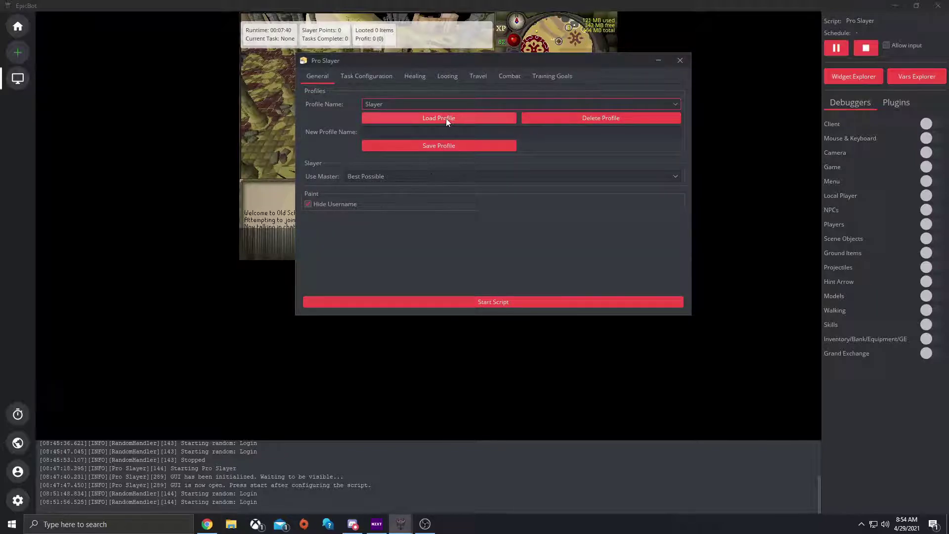
left_click(431, 133)
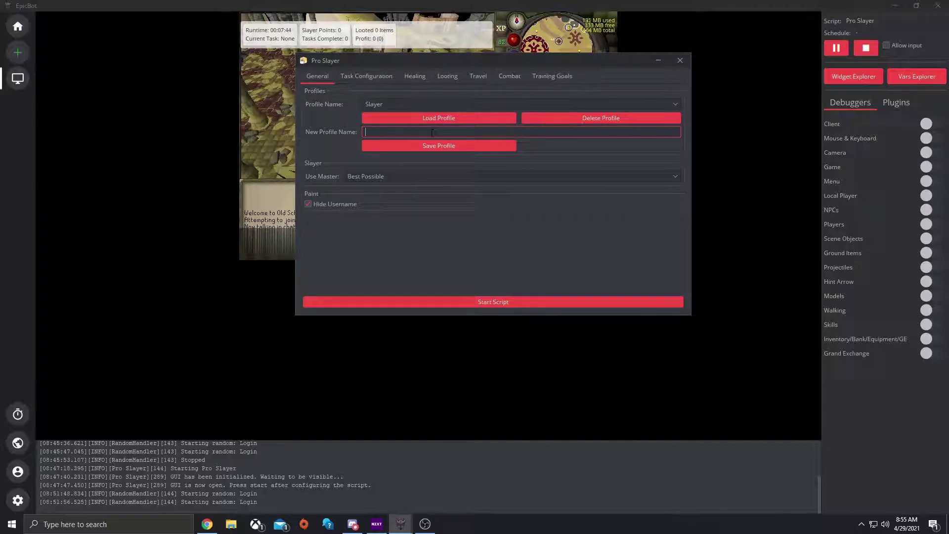
type("sdf")
key("ctrl+a")
key("BackSpace")
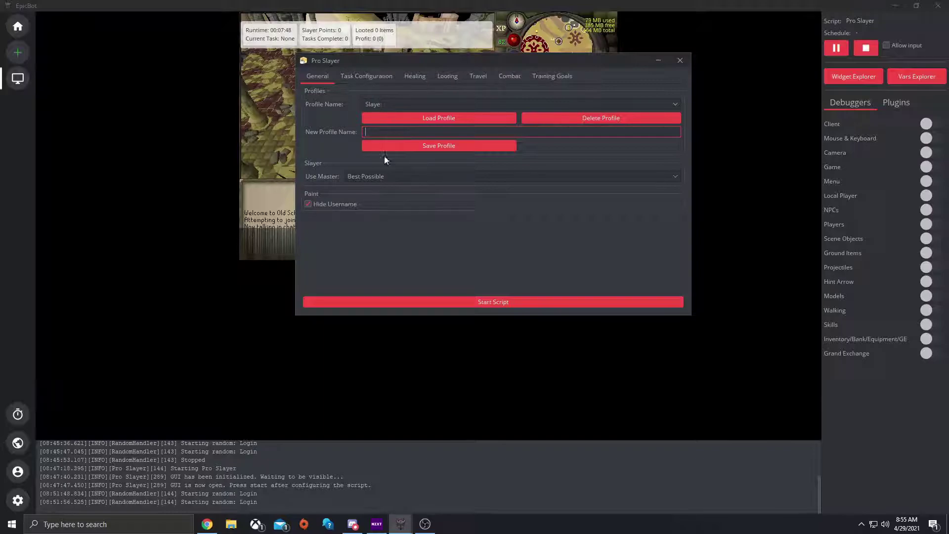
Start the Pro Slayer script with the configured settings, and pause and resume it once while it runs.
left_click(496, 303)
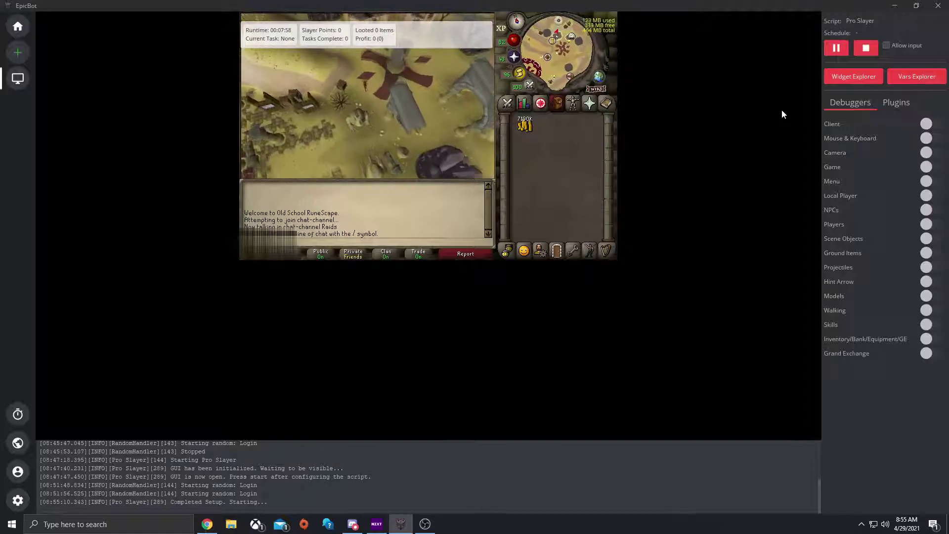
left_click(835, 48)
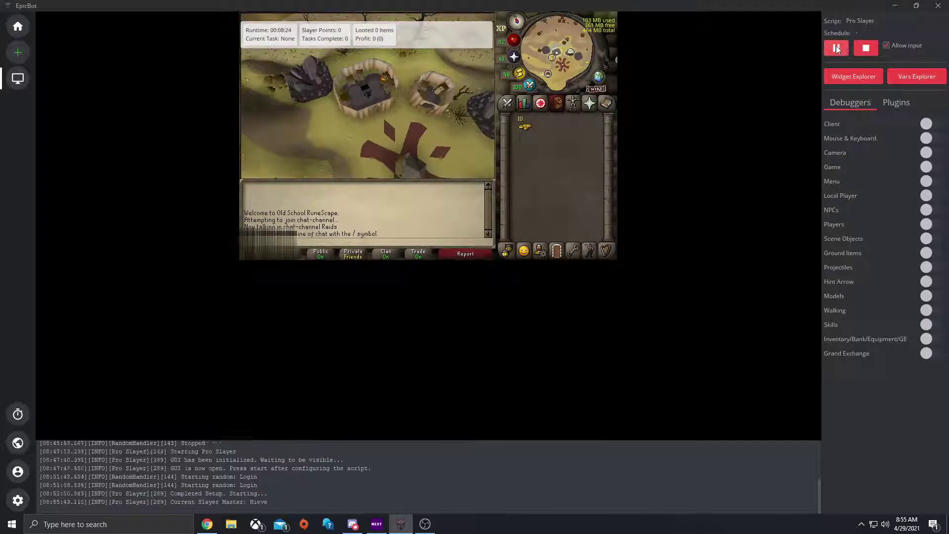
left_click(836, 47)
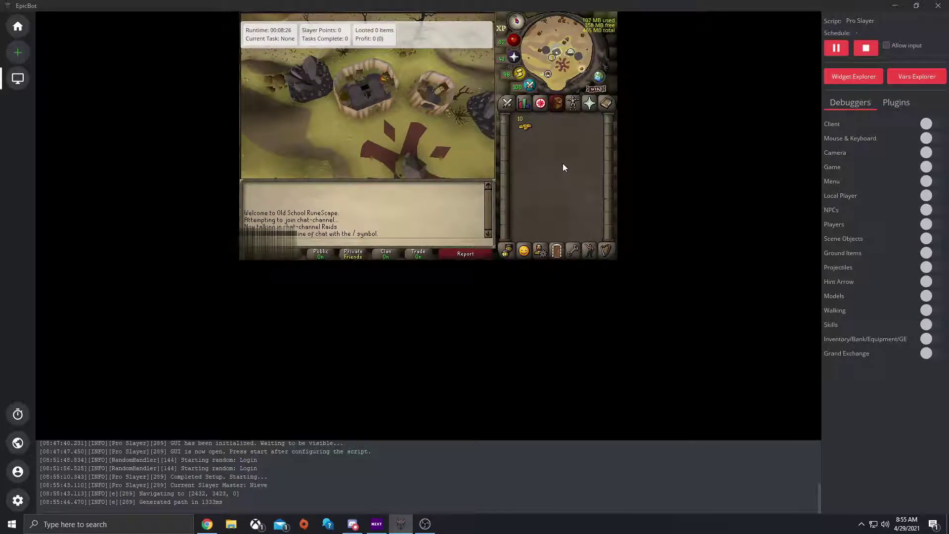